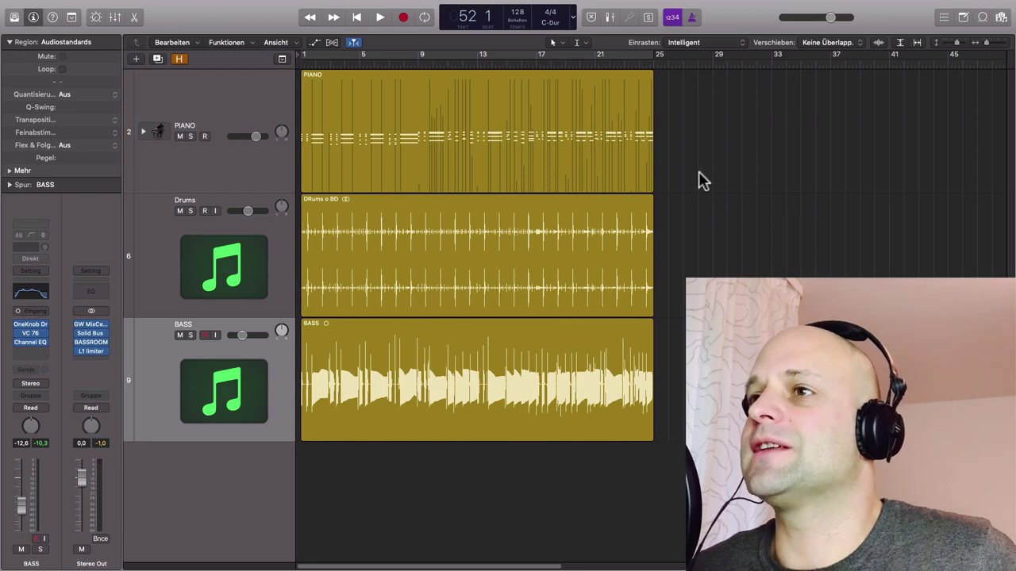
left_click(554, 42)
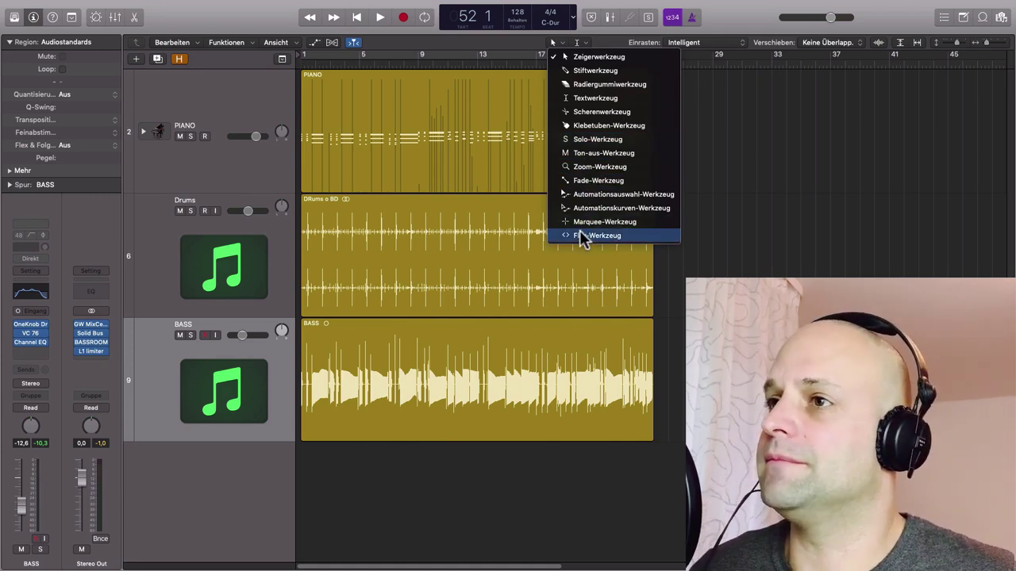
left_click(603, 38)
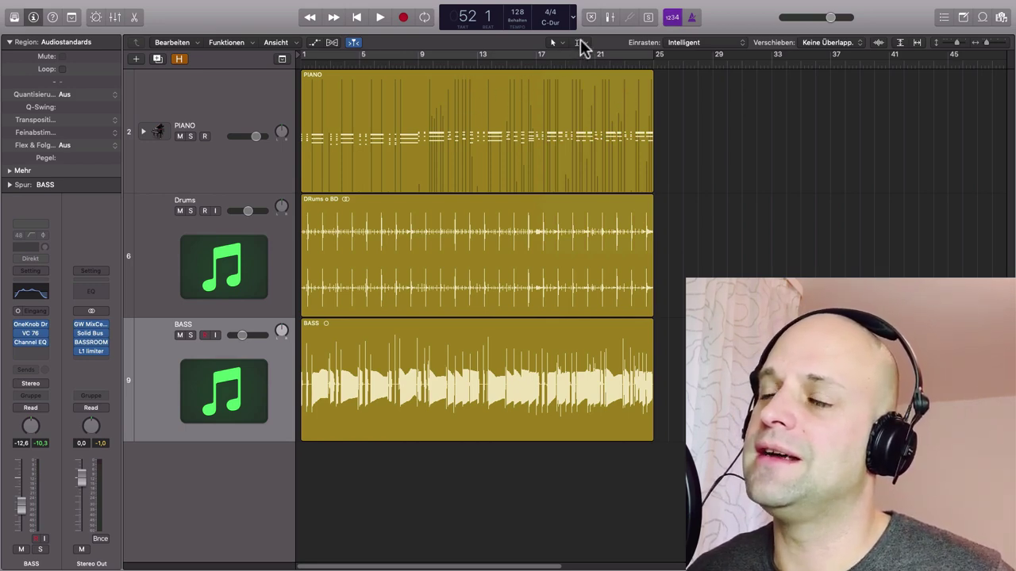
Rename the region on the PIANO track as PIANO.
left_click(330, 74)
type("a")
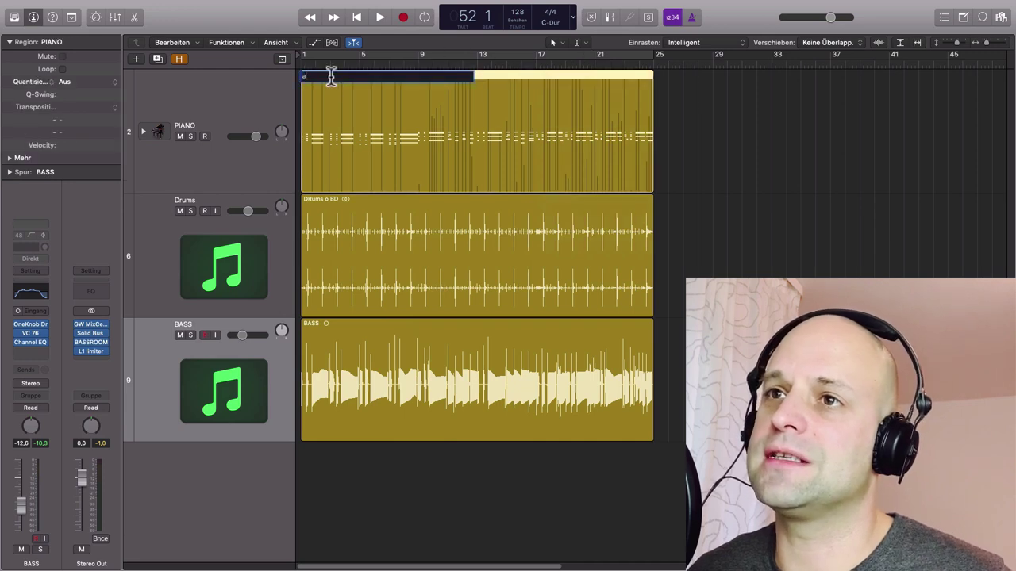
type("st")
key("BackSpace")
key("BackSpace")
key("BackSpace")
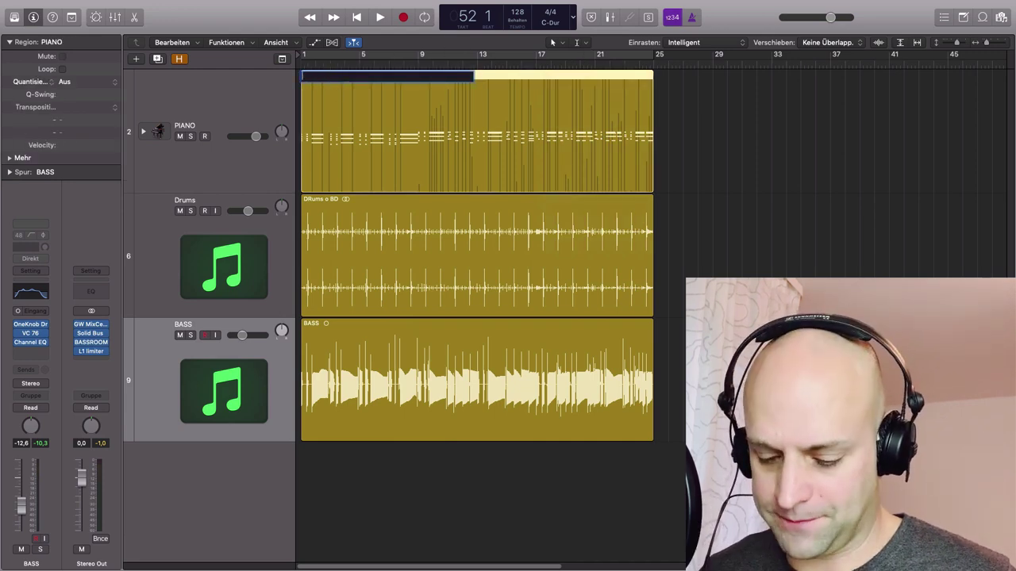
type("PIANO")
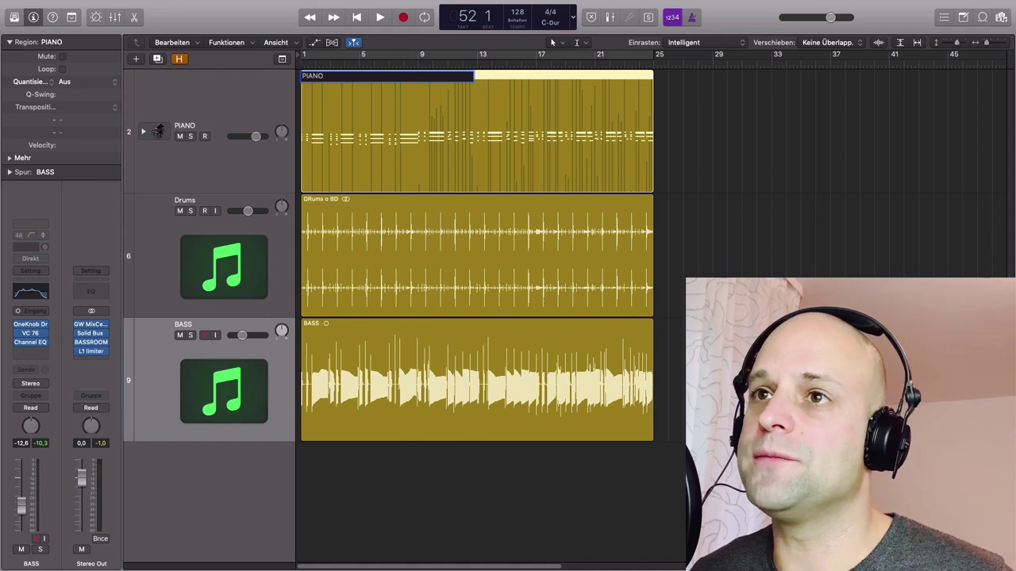
key("Return")
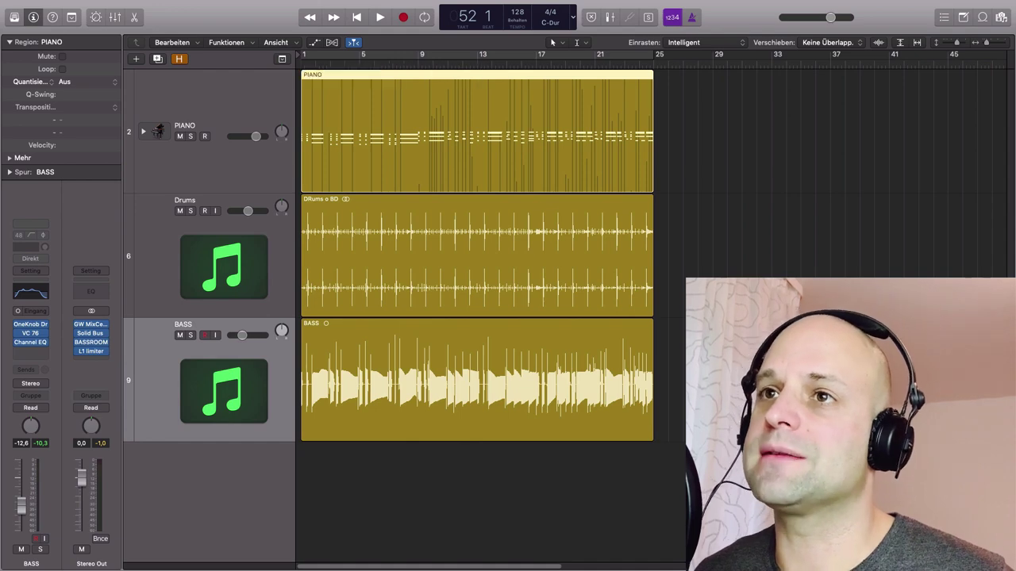
left_click(555, 41)
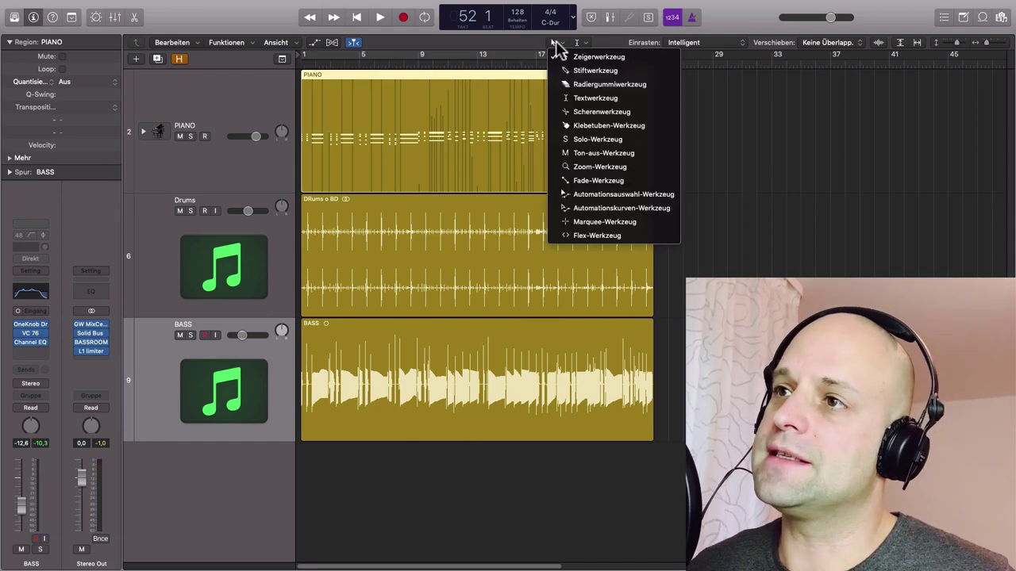
key("Escape")
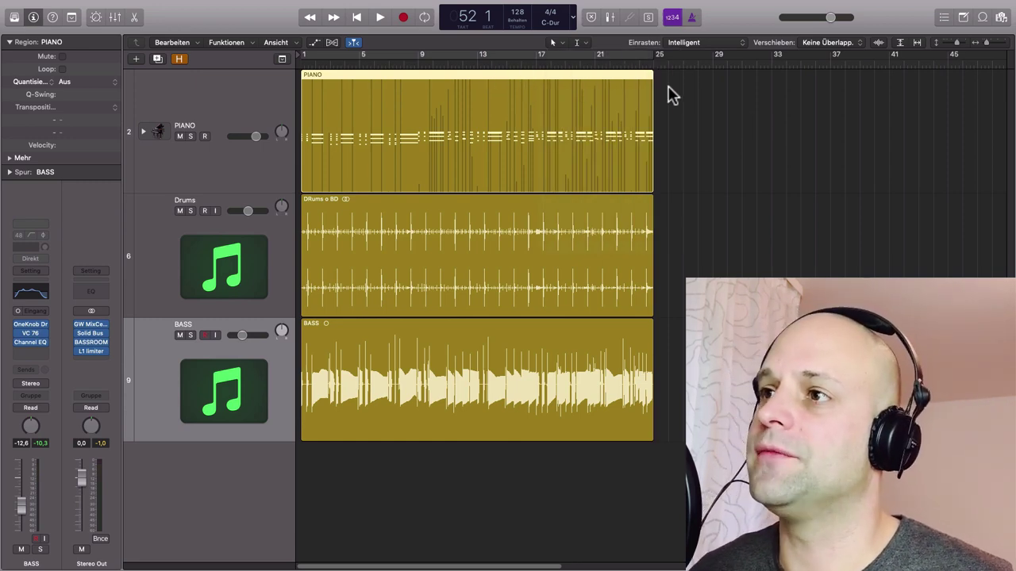
left_click(666, 93)
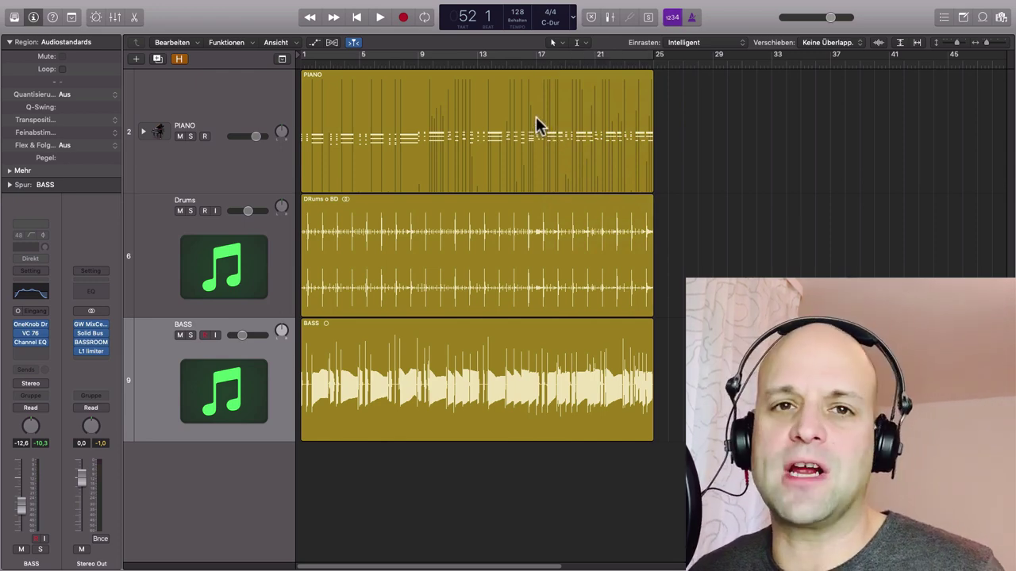
Move the PIANO region to start at about bar 12 and the Drums region to start at about bar 11.
left_click(463, 79)
left_click_drag(423, 79, 589, 83)
left_click_drag(508, 204, 657, 222)
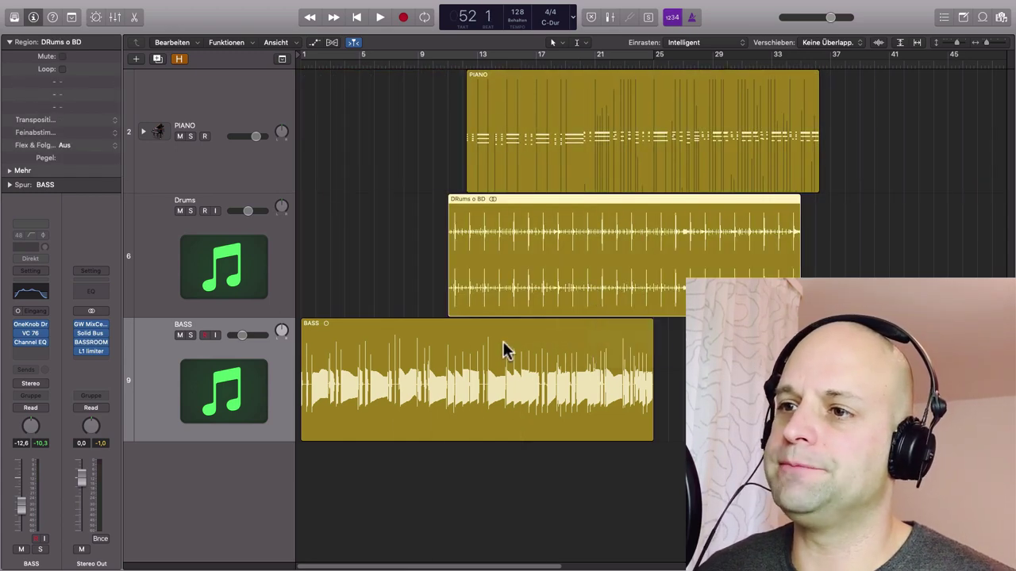
left_click_drag(503, 346, 537, 325)
Move the Drums and PIANO regions back so that both start at bar 1.
left_click(668, 208)
left_click_drag(667, 208, 478, 208)
left_click(640, 77)
left_click_drag(739, 76, 532, 87)
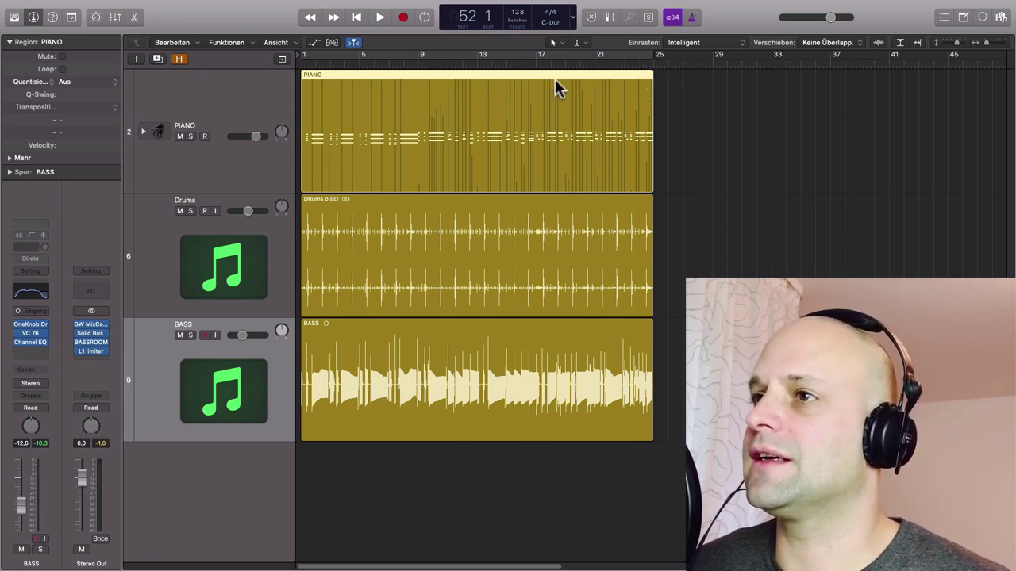
Loop the PIANO region up to bar 49 and shorten the loop back to the region's end at bar 25.
left_click_drag(664, 77, 896, 127)
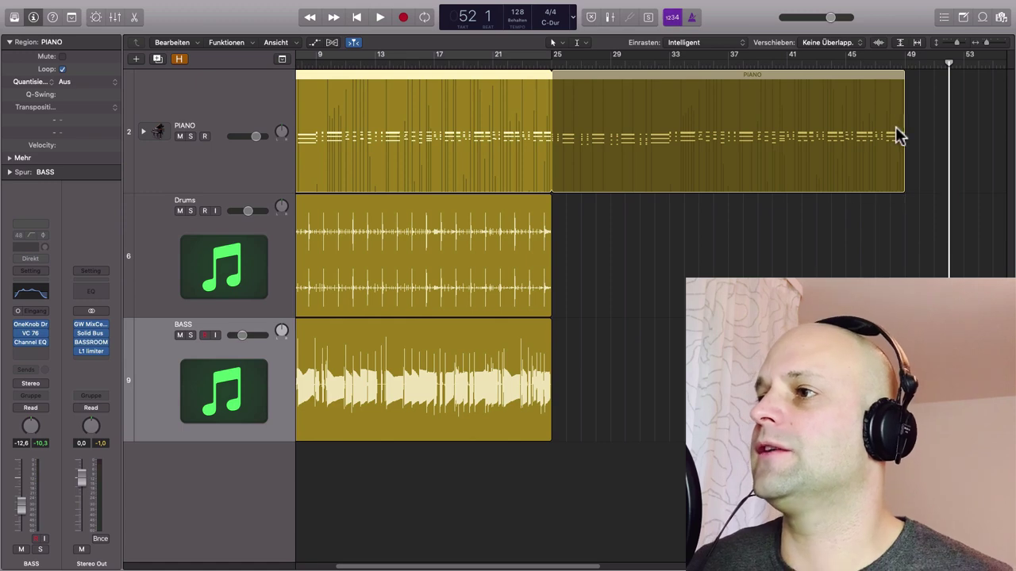
scroll(662, 147, "left", 2)
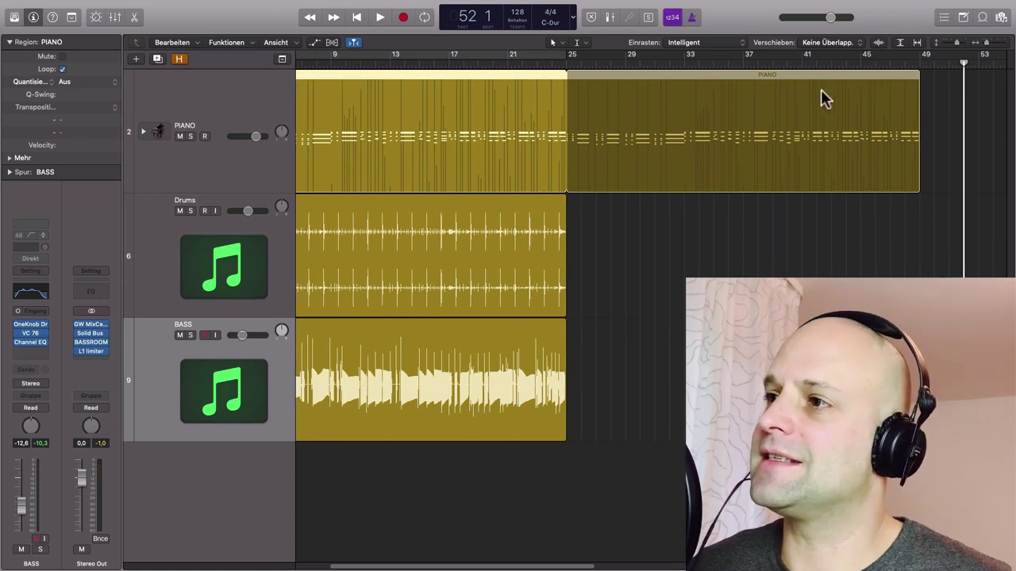
scroll(767, 132, "left", 5)
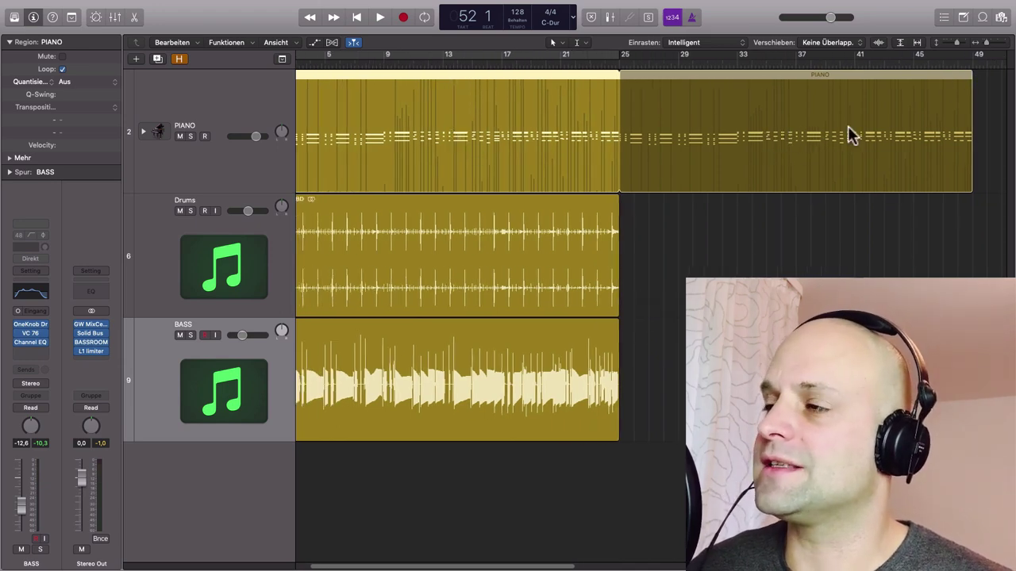
left_click_drag(983, 75, 633, 165)
scroll(641, 163, "left", 2)
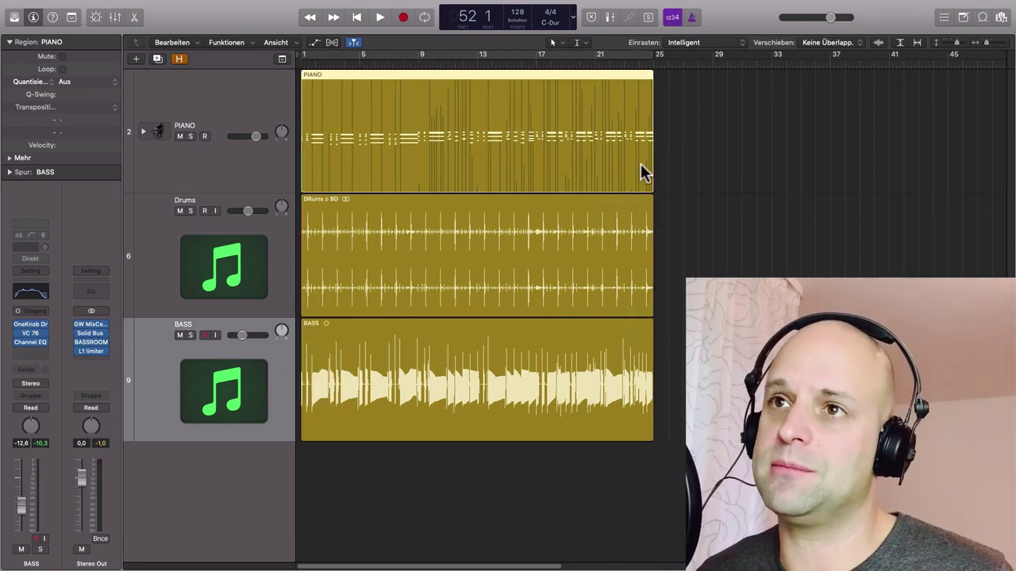
Copy the BASS region and paste the copy at bar 29 on the same track.
left_click(341, 325)
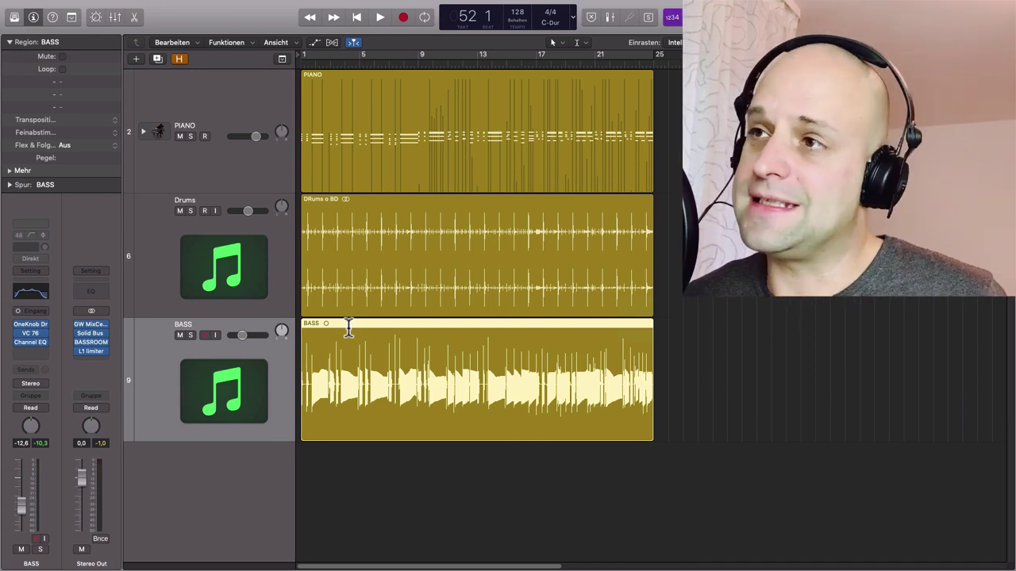
left_click(711, 300)
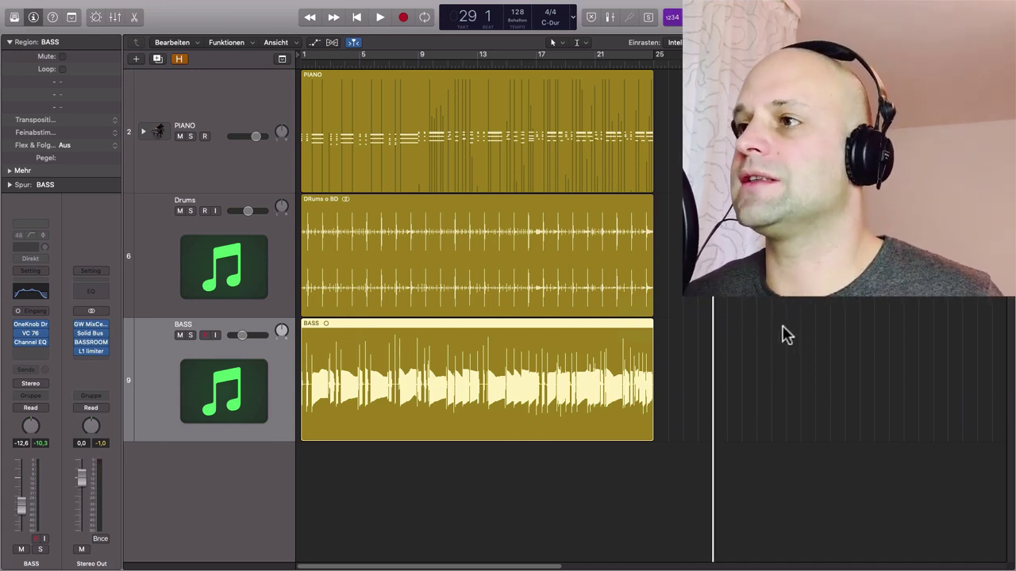
key("super+v")
scroll(784, 334, "down", 5)
scroll(595, 333, "up", 5)
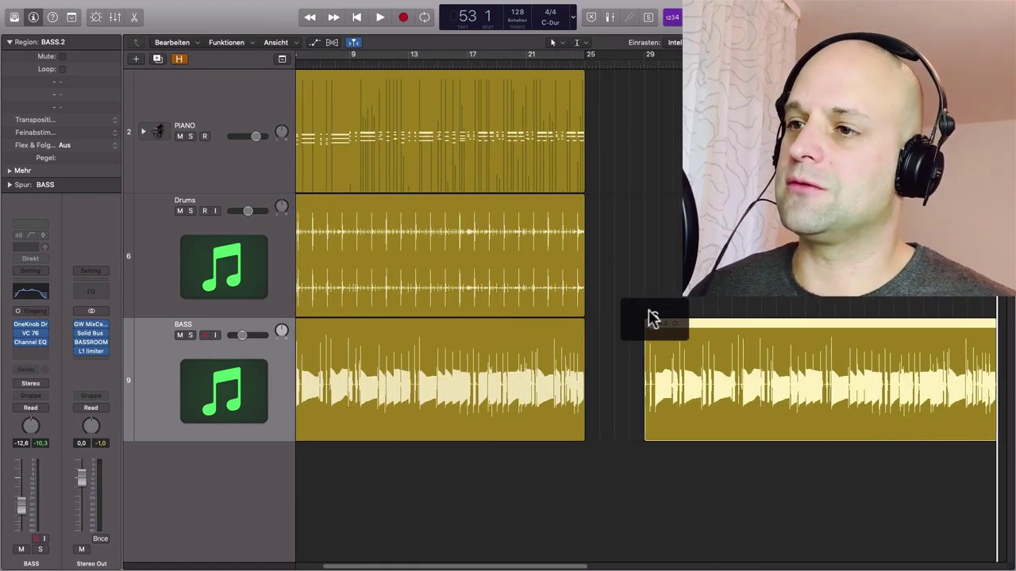
Move the pasted BASS copy directly behind the original at bar 25 and delete it.
left_click_drag(781, 322, 722, 329)
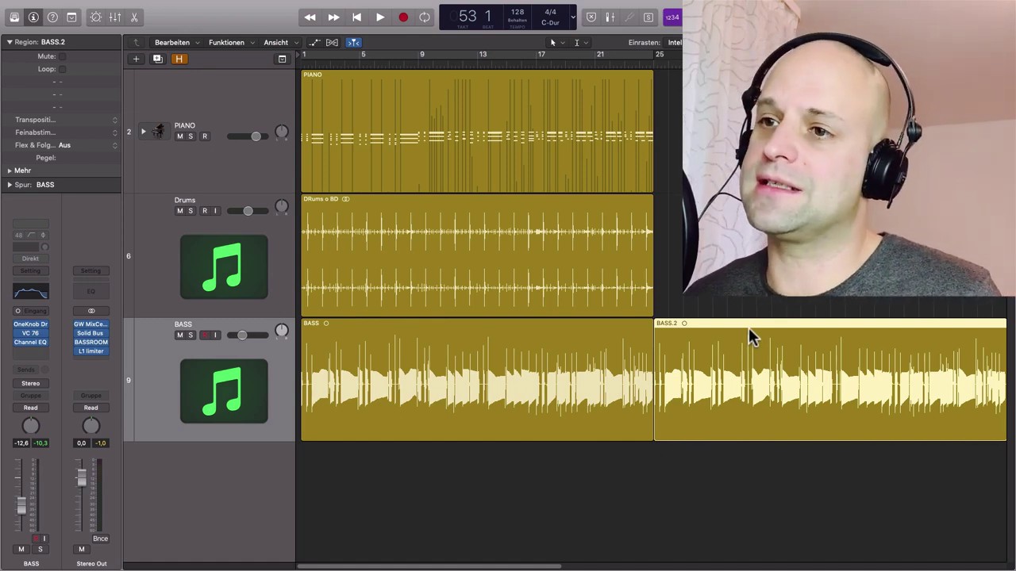
key("Delete")
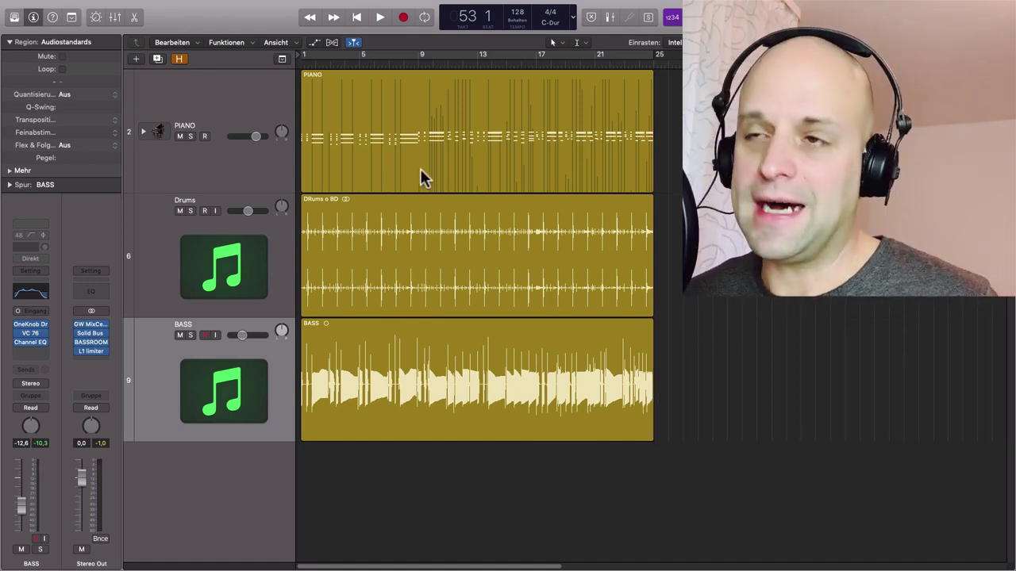
Duplicate the Drums region directly behind the original at bar 25 and delete the duplicate.
left_click(373, 204)
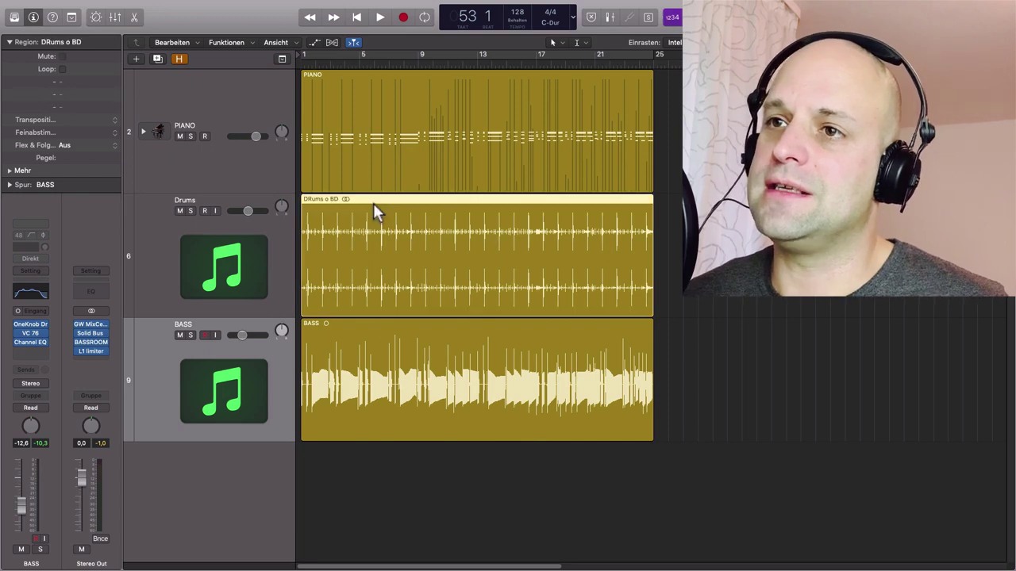
mouse_move(349, 200)
left_mouse_down()
mouse_move(402, 204)
mouse_move(361, 199)
left_mouse_up()
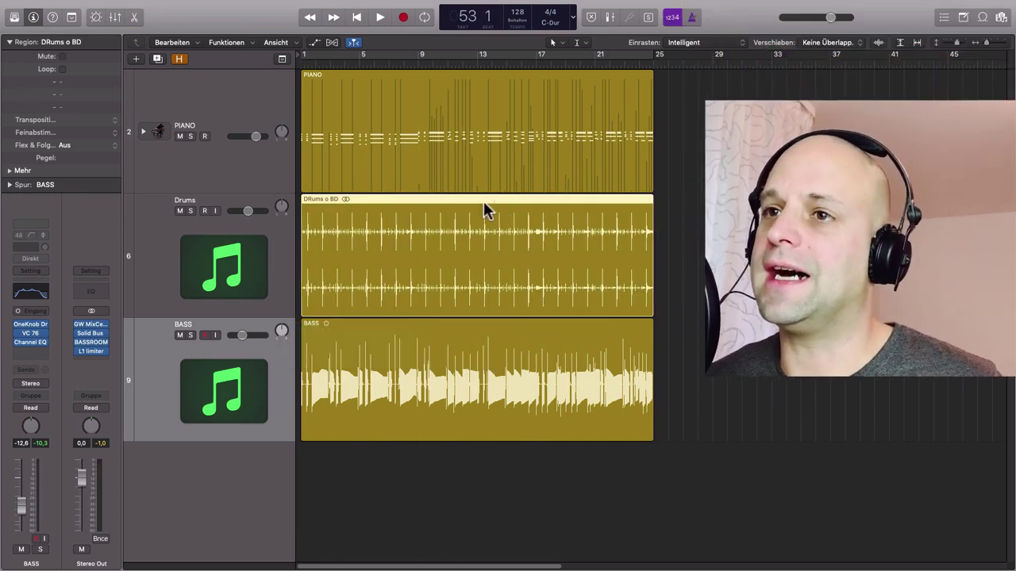
left_click_drag(411, 197, 764, 222)
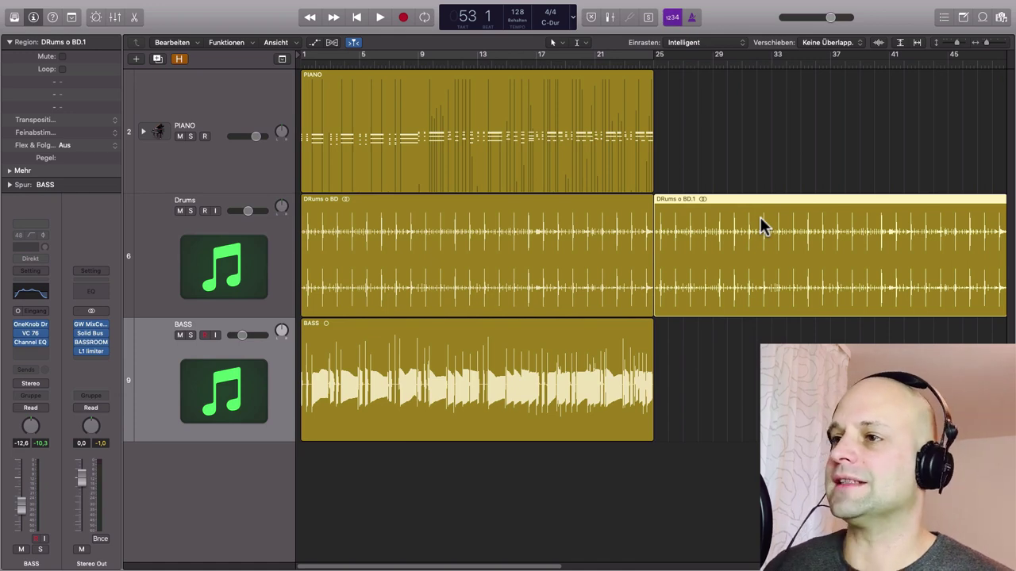
key("Delete")
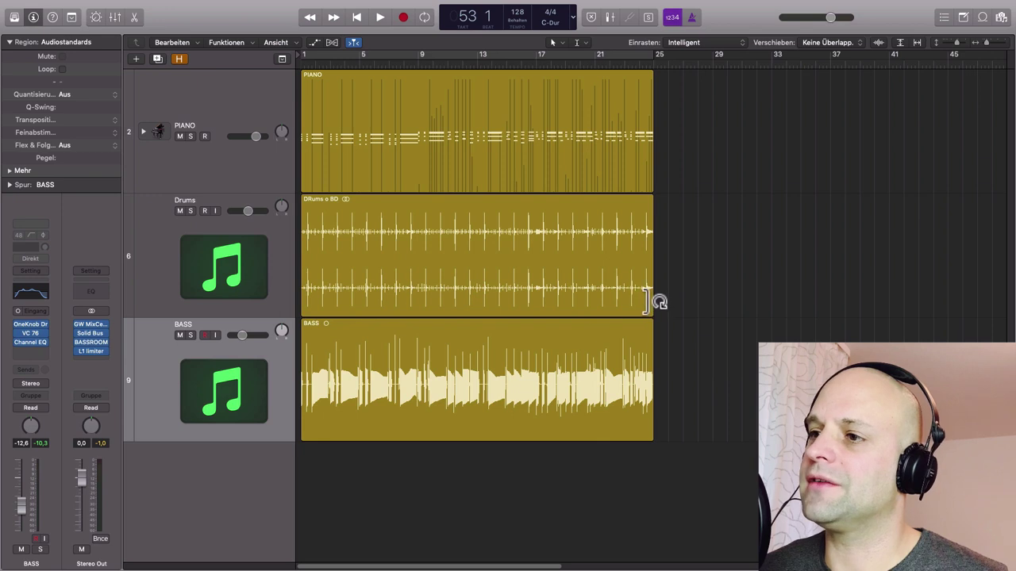
Try to extend the Drums region beyond its end at bar 25.
left_click_drag(614, 361, 727, 465)
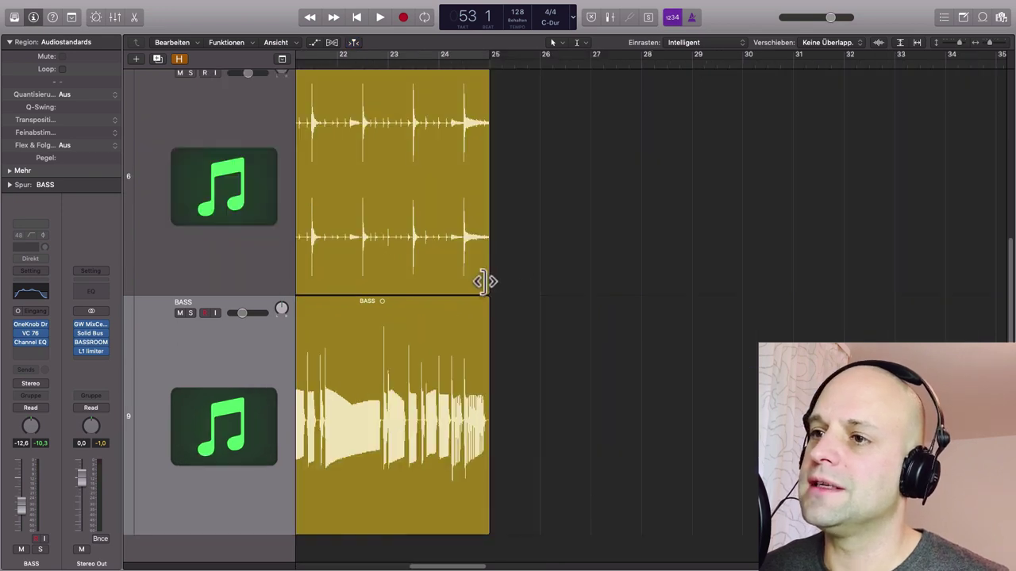
left_click_drag(487, 283, 641, 292)
left_click_drag(514, 293, 489, 292)
left_click(571, 317, "ctrl+alt")
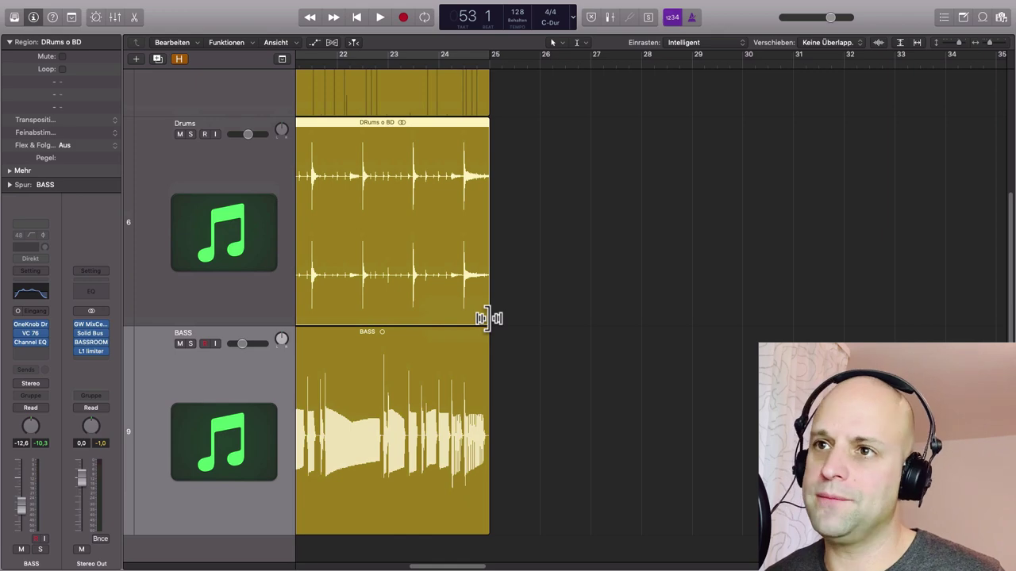
Time-stretch the Drums region so that it ends at about bar 30.
scroll(574, 325, "down", 3)
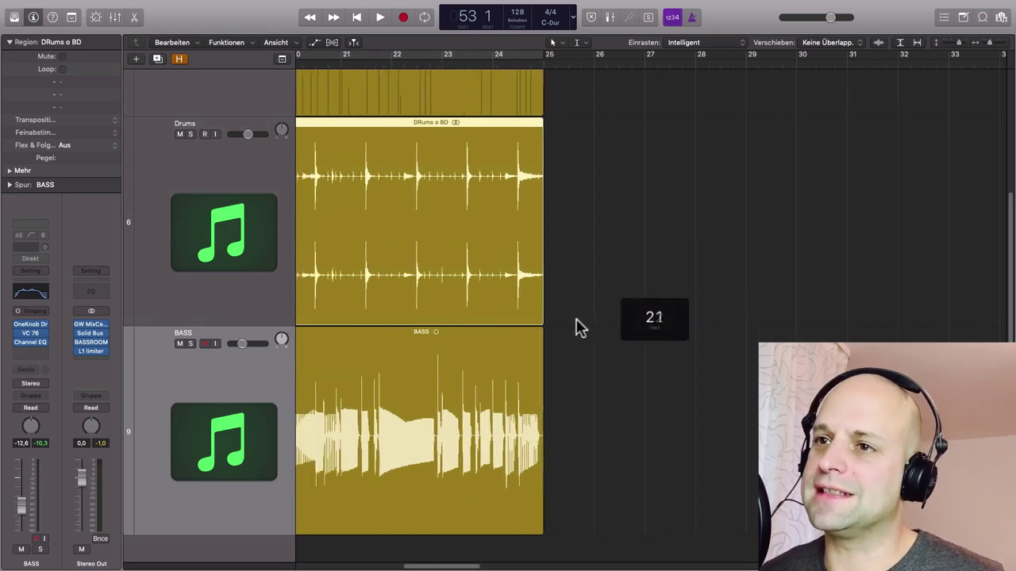
scroll(577, 325, "down", 5)
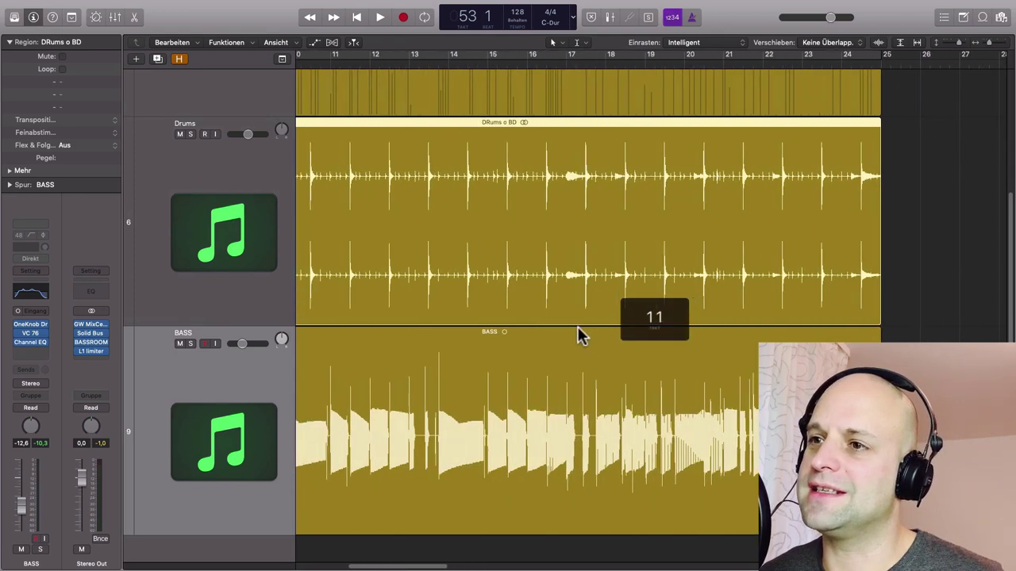
scroll(576, 326, "down", 4)
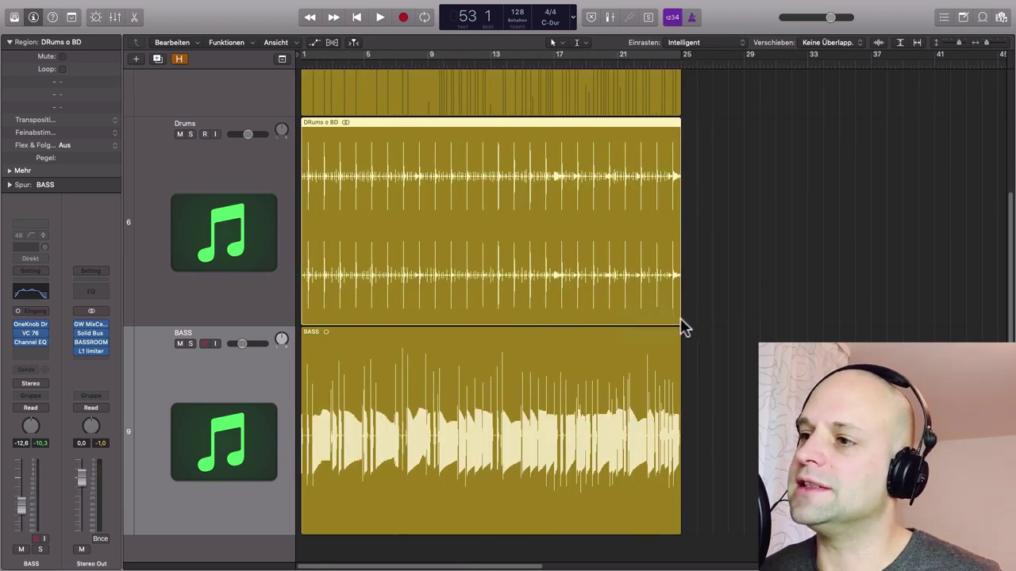
scroll(699, 321, "up", 2)
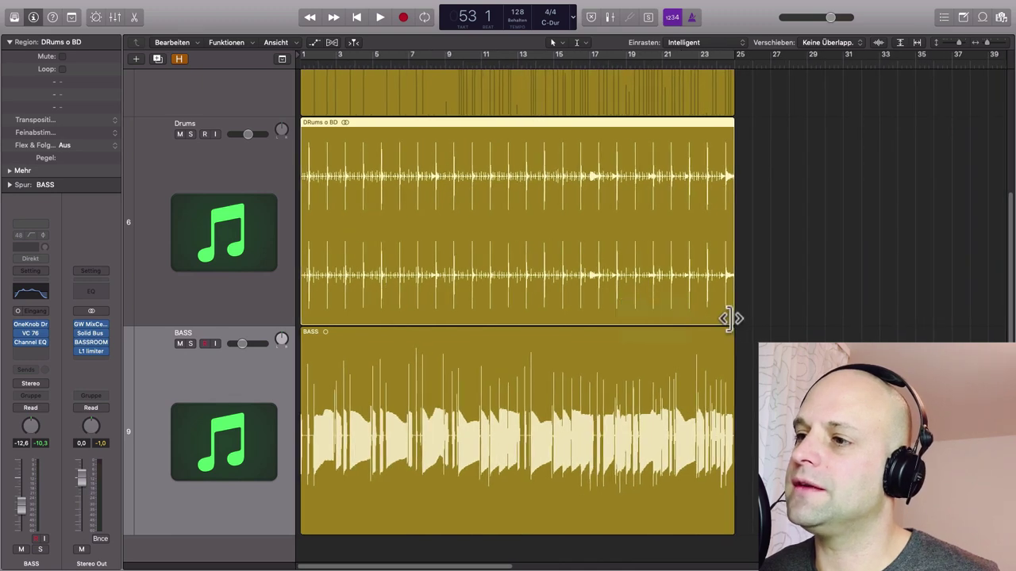
left_click_drag(727, 319, 825, 323)
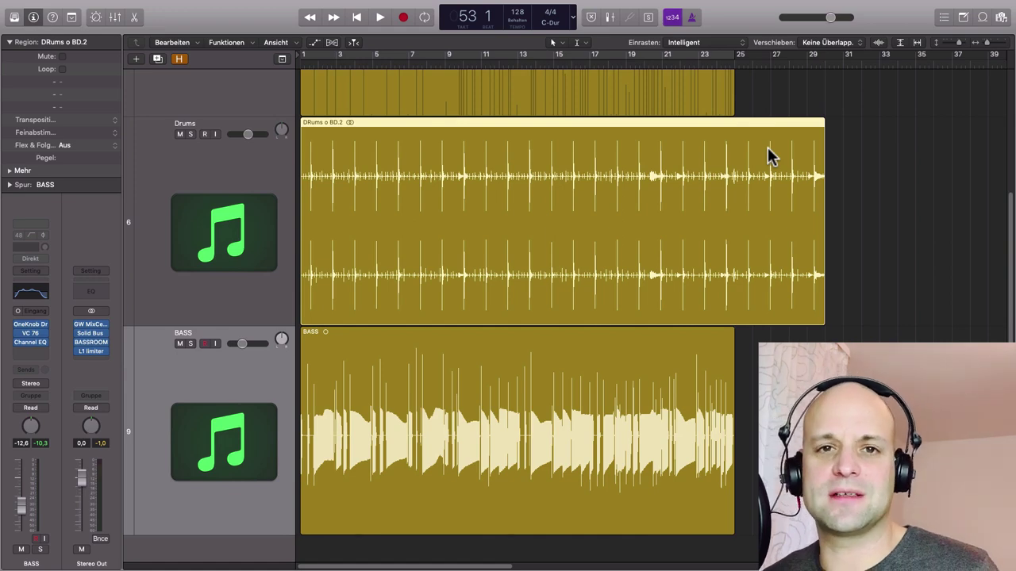
Undo the time-stretch of the Drums region and deselect the region.
key("super+z")
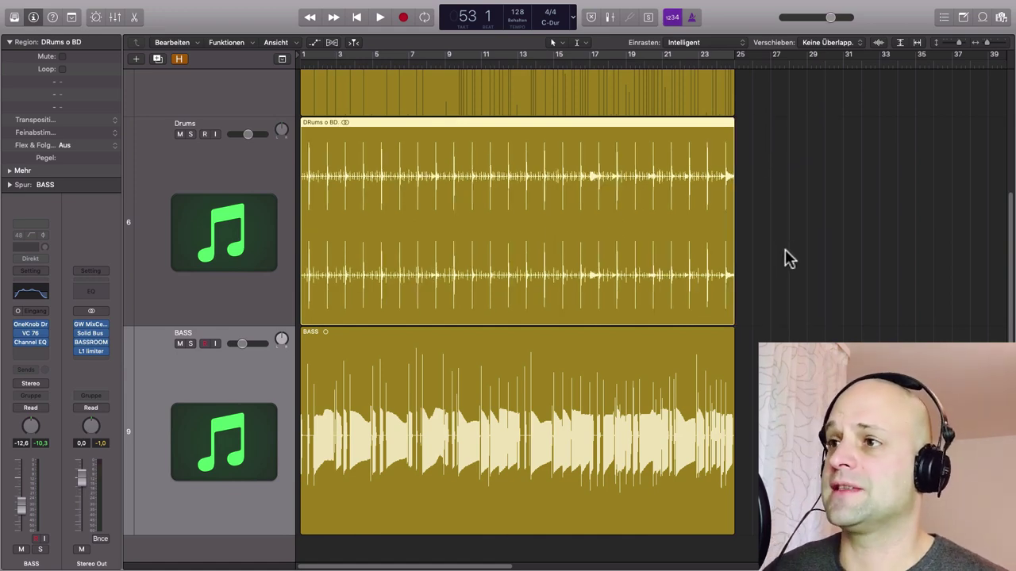
scroll(781, 259, "up", 5)
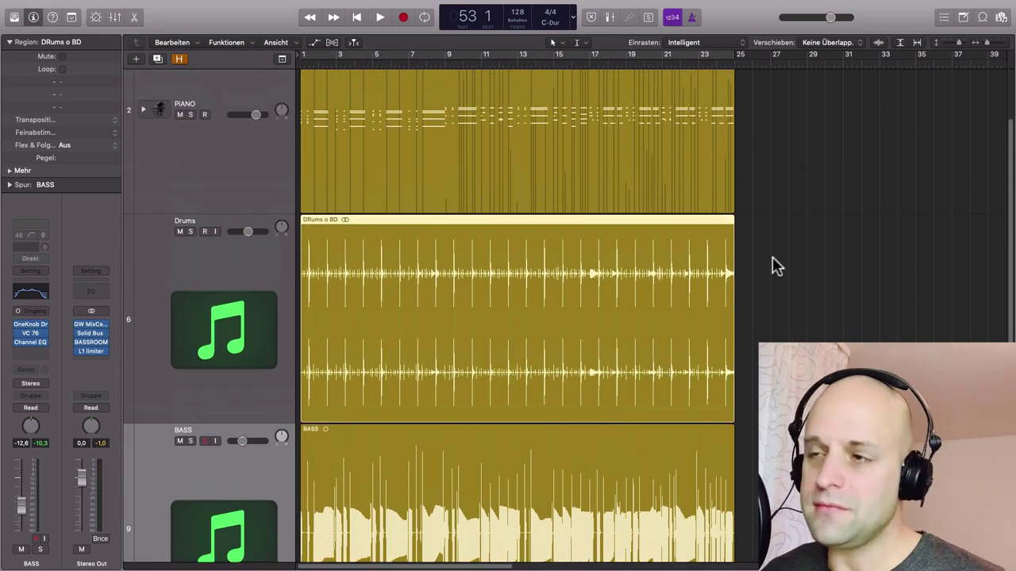
left_click(774, 261, "ctrl+alt")
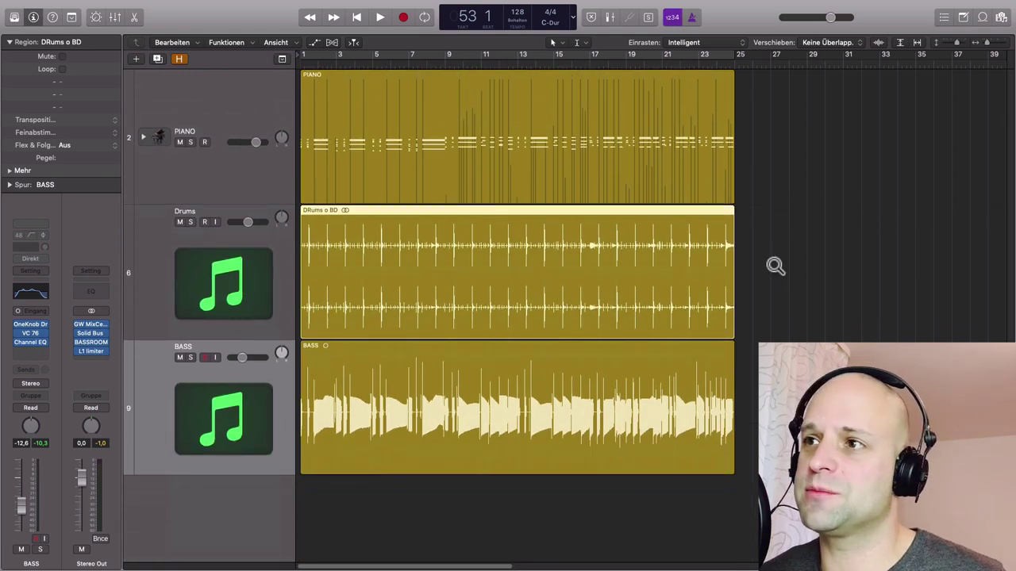
left_click(768, 91)
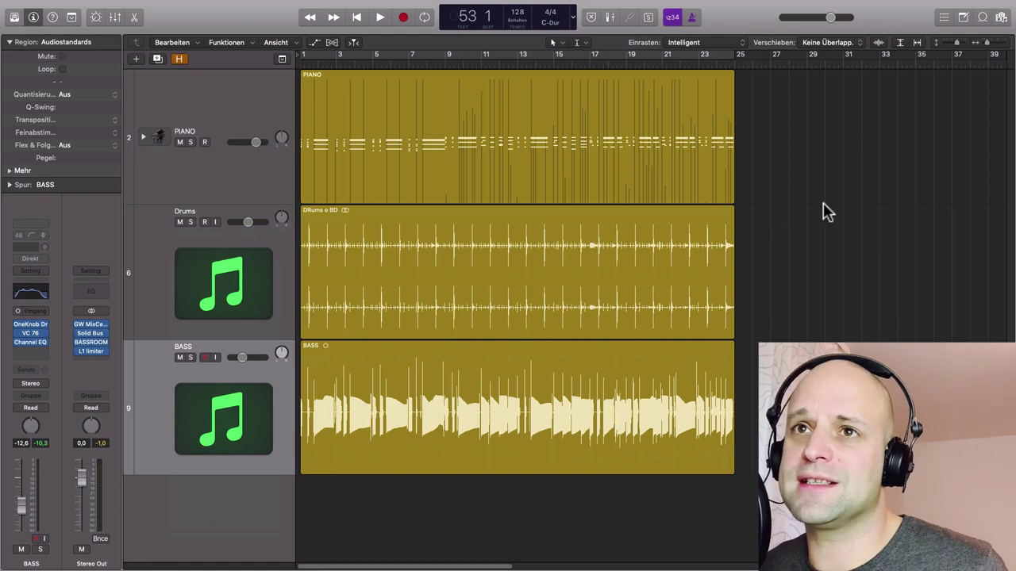
Open the general editing preferences and move their window off the empty arrangement area.
mouse_move(6, 9)
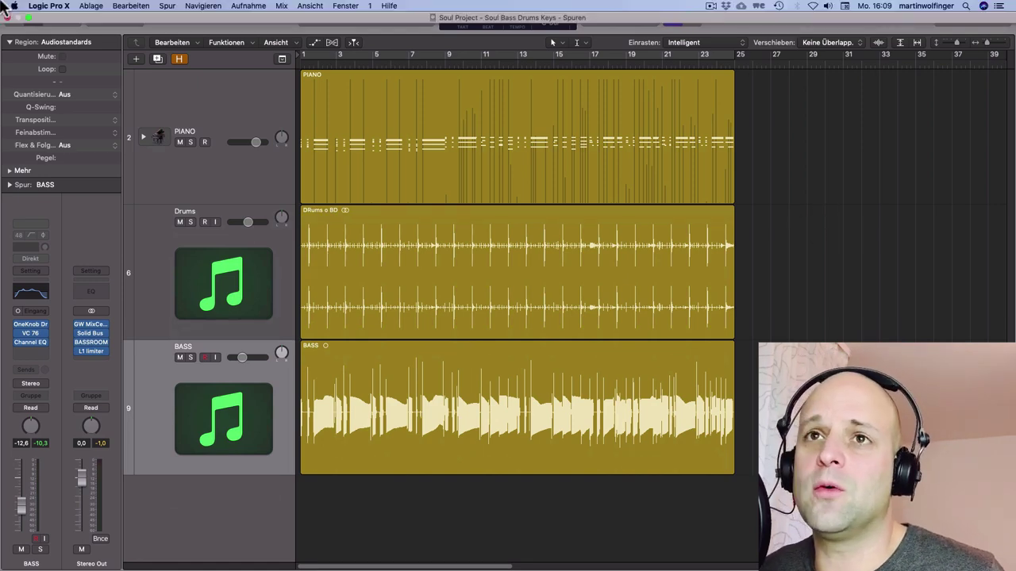
left_click(64, 7)
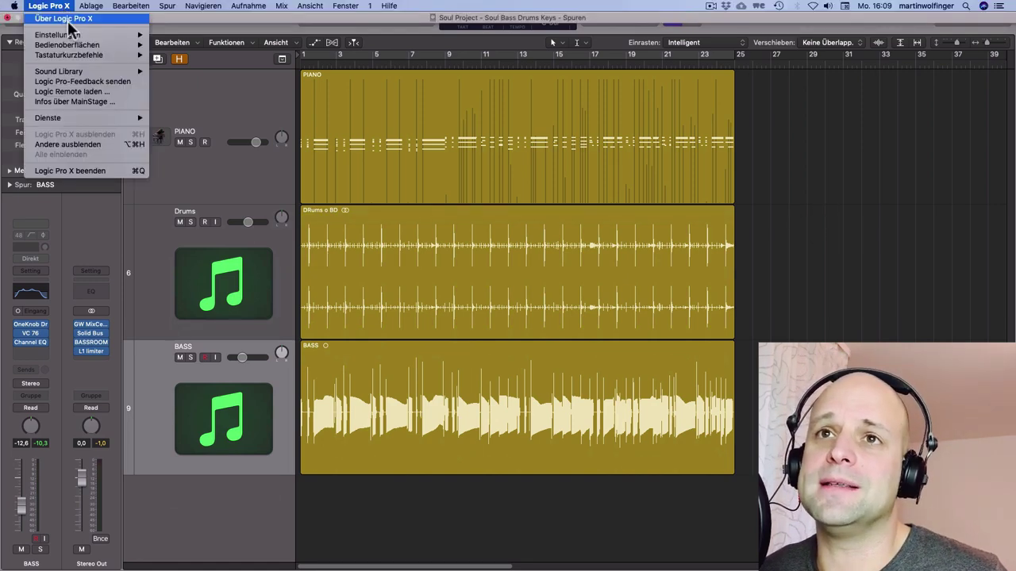
mouse_move(78, 33)
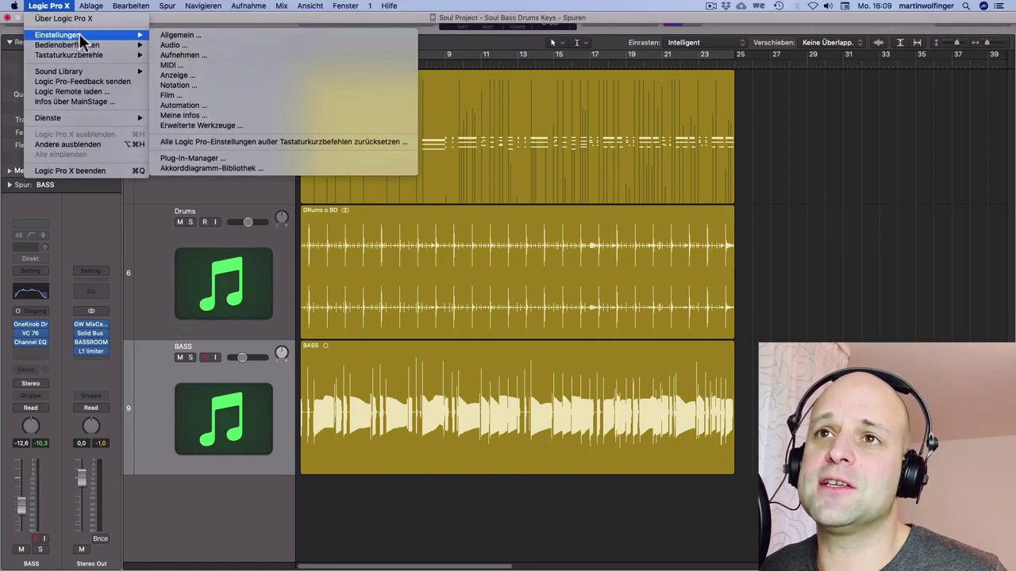
left_click(168, 36)
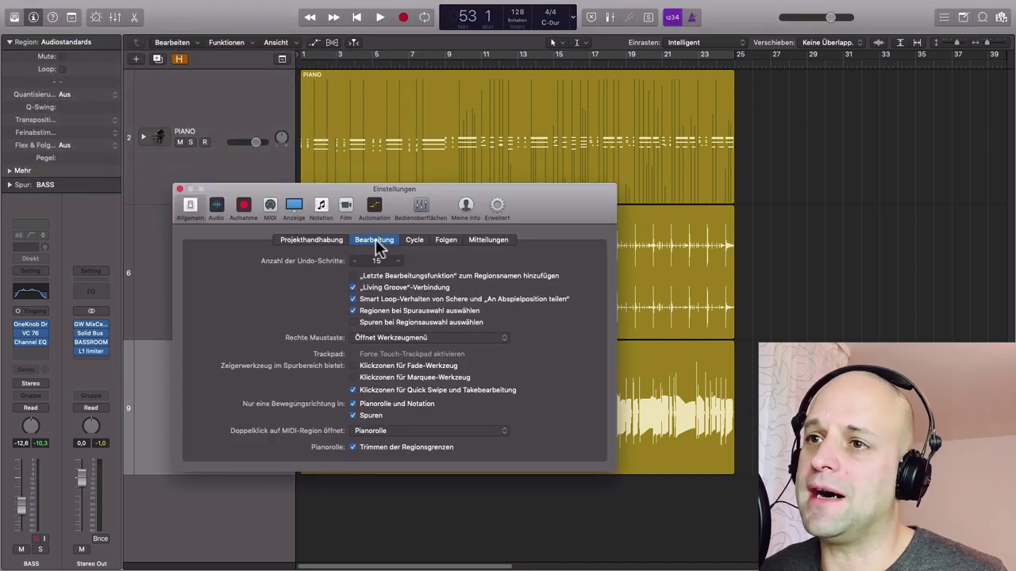
left_click_drag(558, 204, 503, 146)
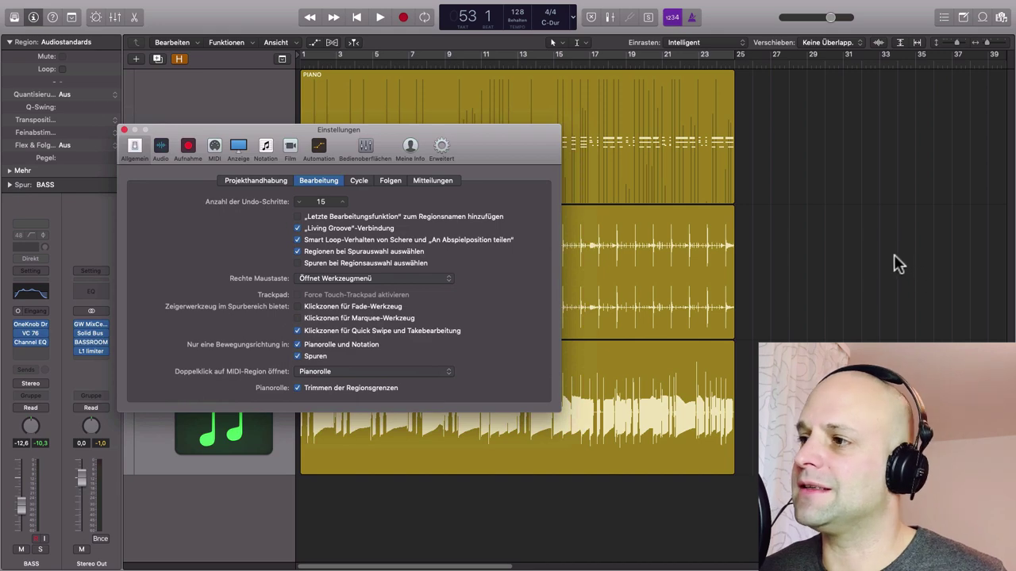
Show the tool menu in the empty arrangement area once, and set the Rechte Maustaste preference to "Kann einem Werkzeug zugewiesen werden".
right_click(876, 244)
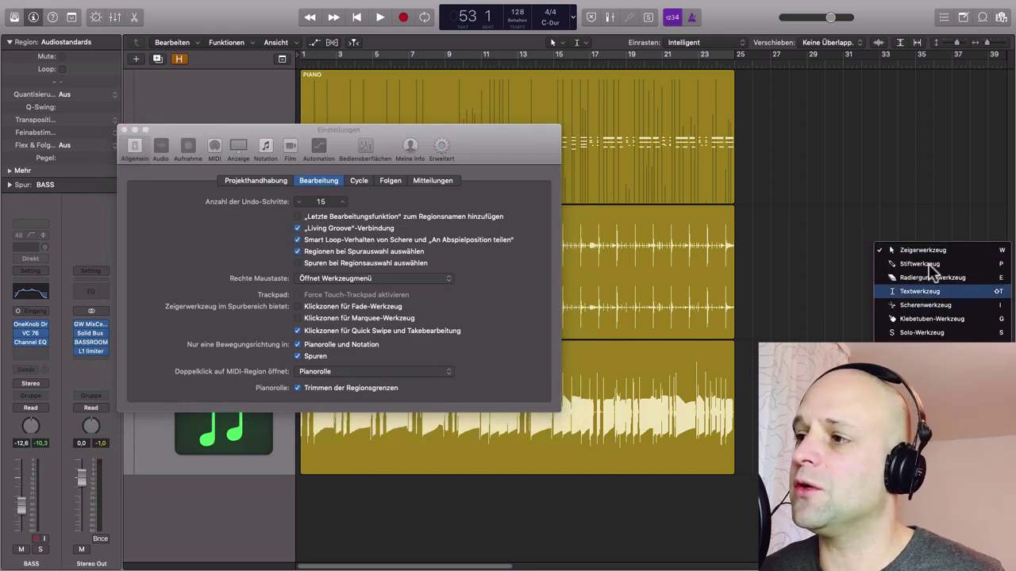
left_click(838, 225)
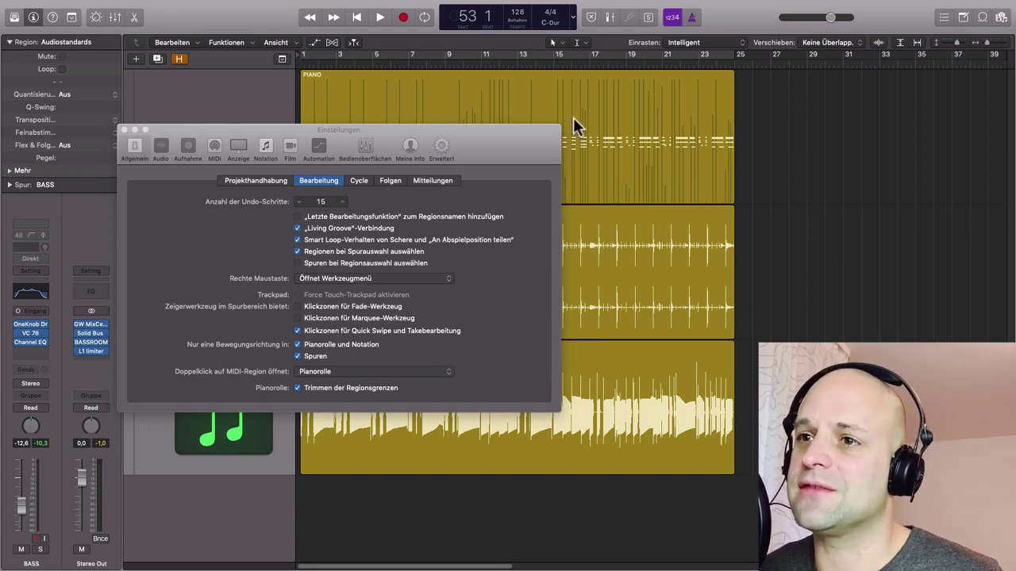
left_click(449, 278)
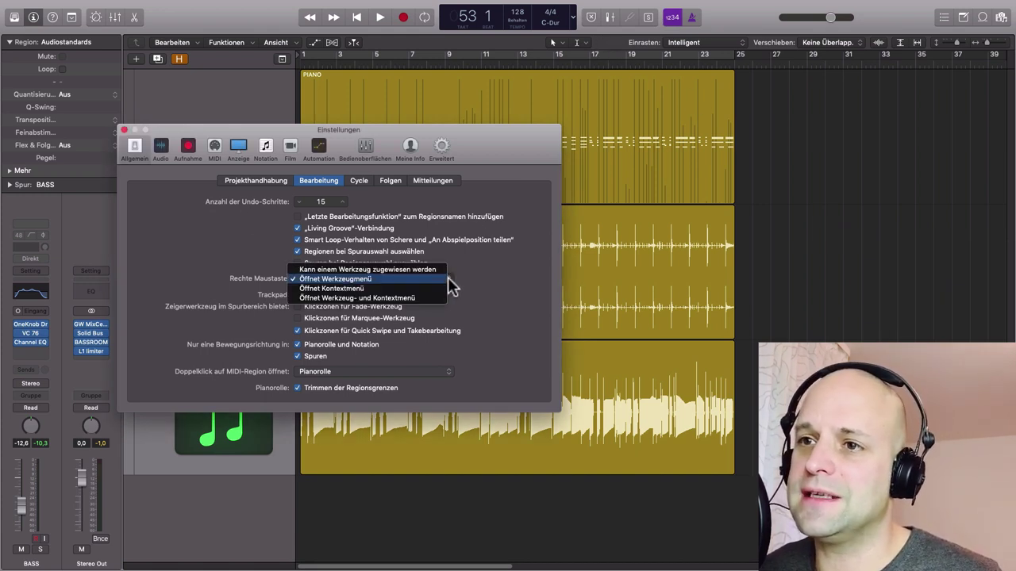
left_click(324, 269)
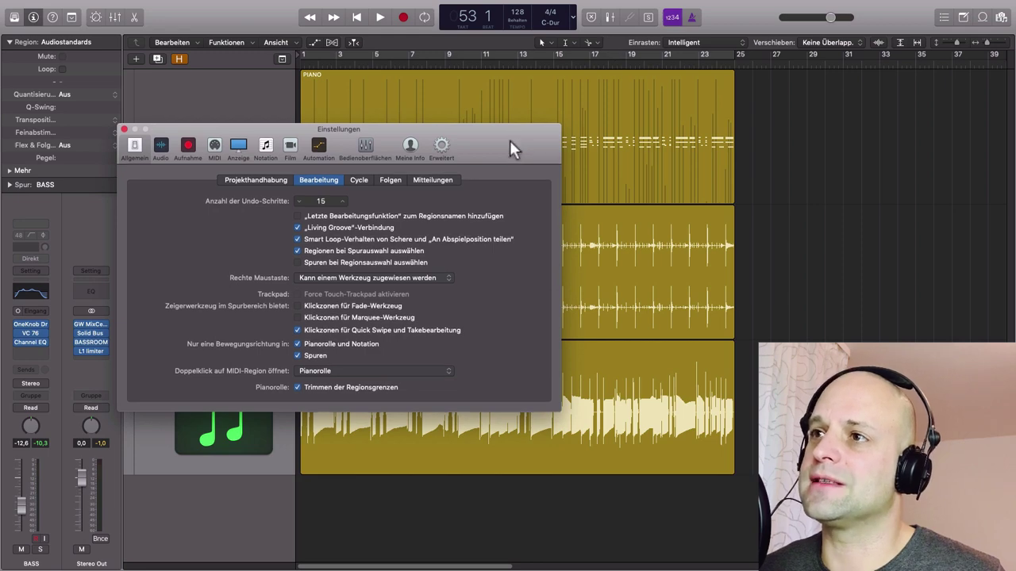
Split the PIANO region at bar 13 with the Scissors tool and undo the split.
left_click_drag(510, 140, 602, 329)
left_click(562, 92)
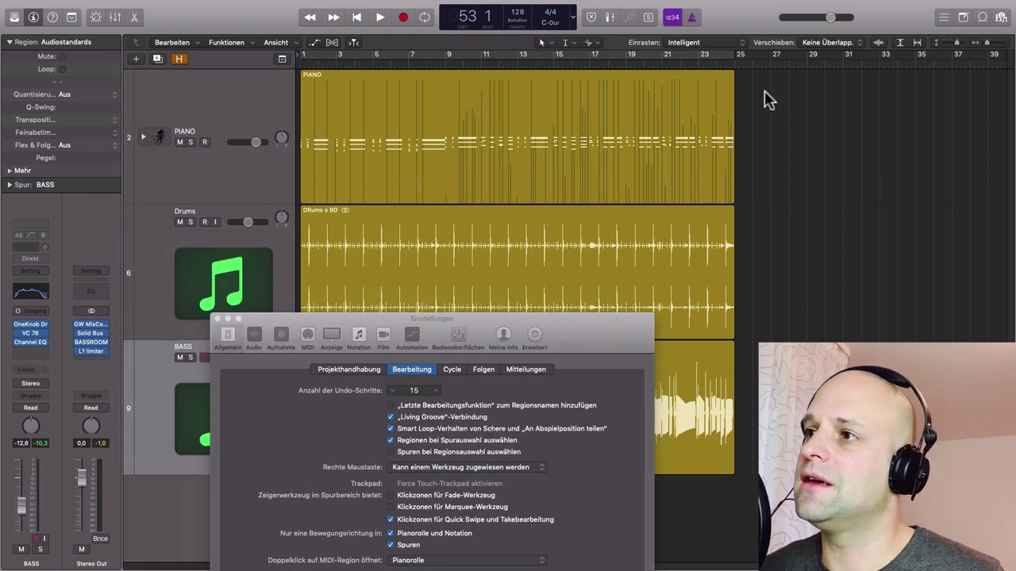
left_click(629, 92)
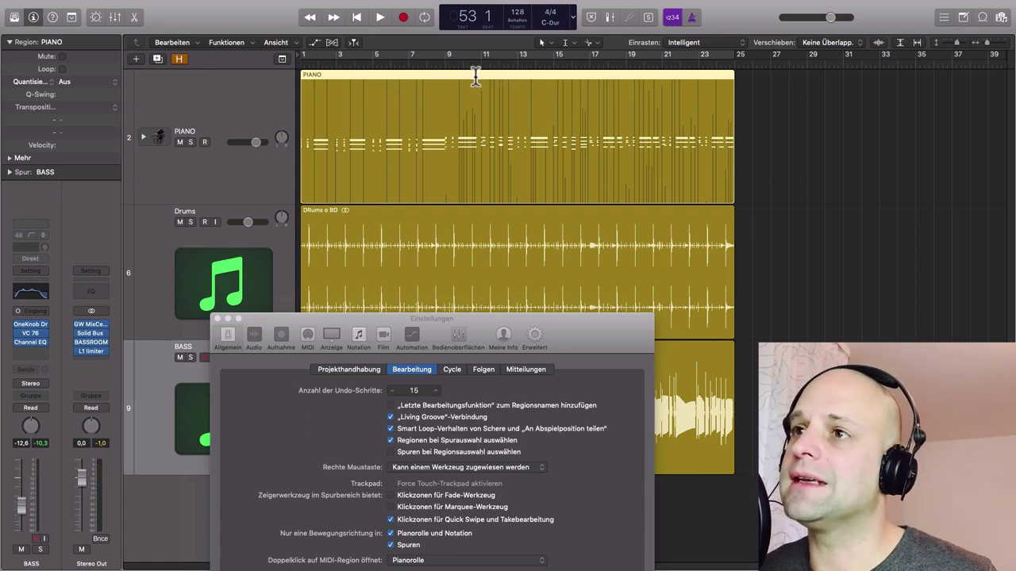
left_click(517, 84)
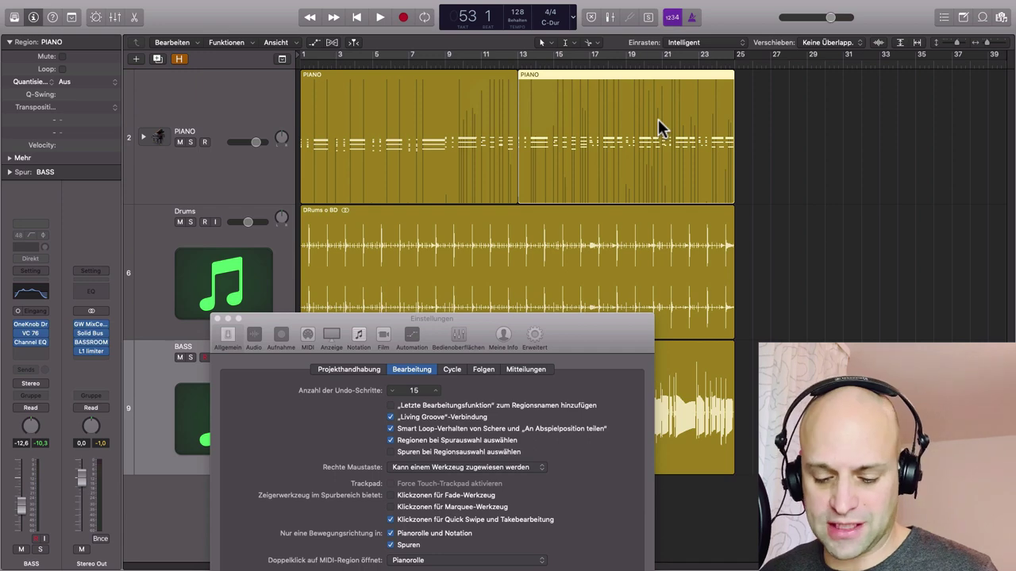
key("super+z")
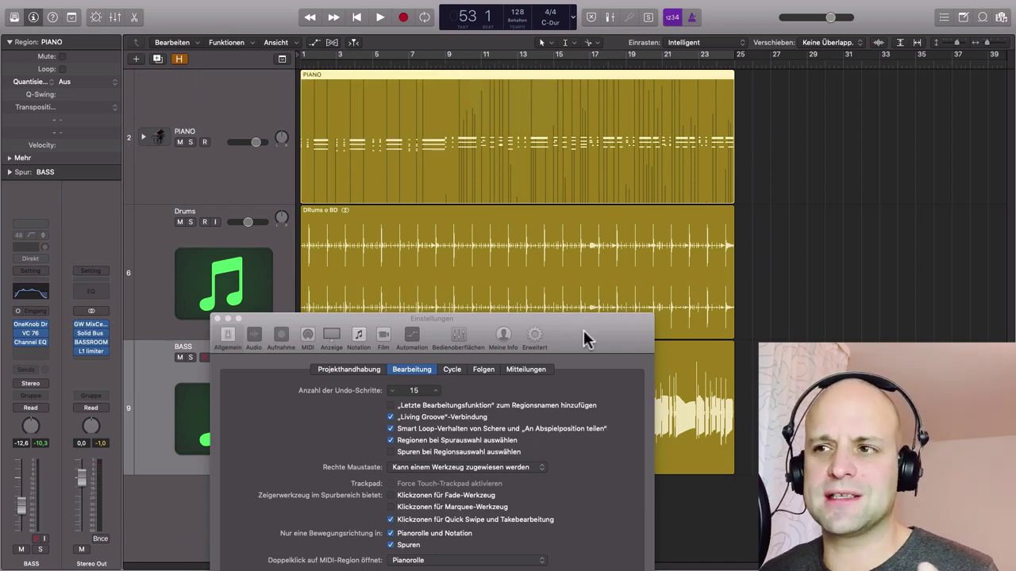
Enable the pointer tool's click zones for the Fade and Marquee tools and close the preferences.
left_click_drag(584, 339, 617, 101)
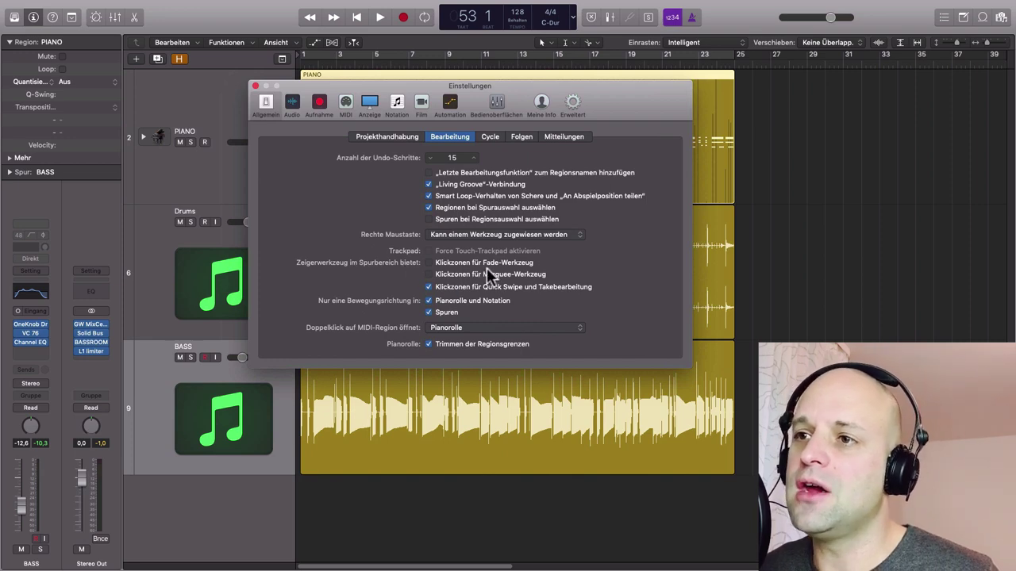
left_click(429, 262)
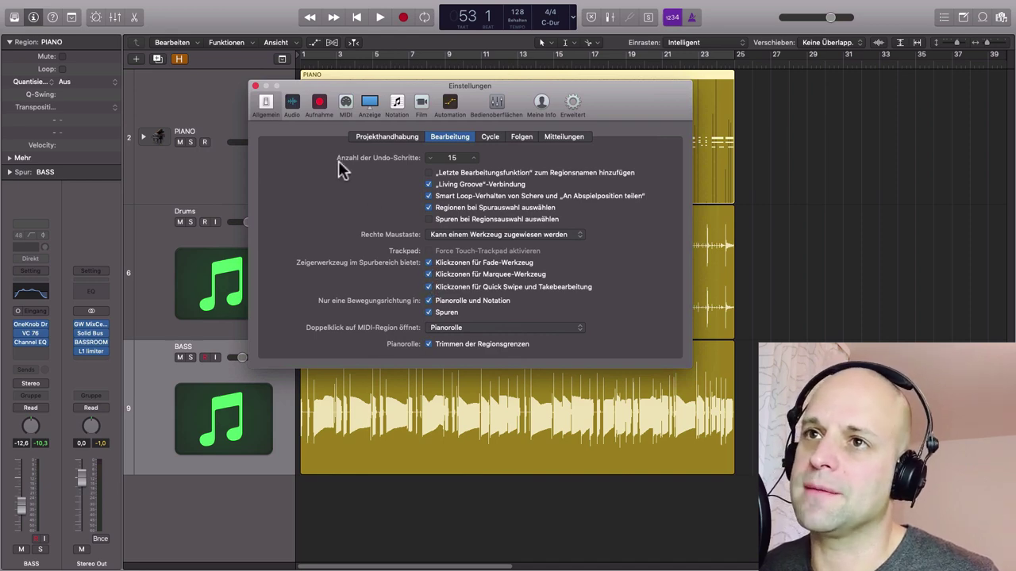
left_click(254, 85)
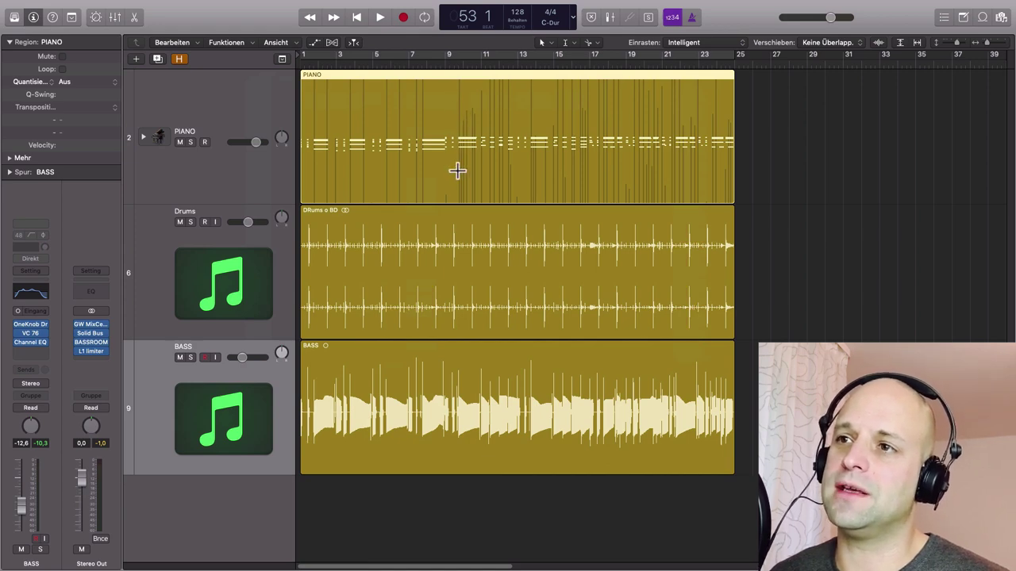
Marquee-select the PIANO region from about bar 9.5 to bar 15 and clear the selection.
left_click_drag(457, 170, 552, 181)
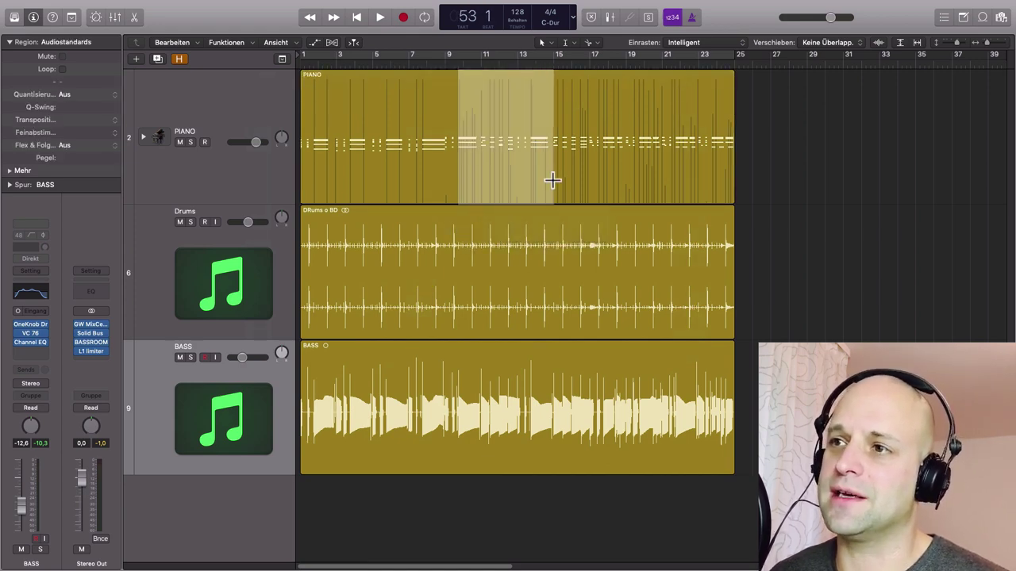
left_click(768, 97)
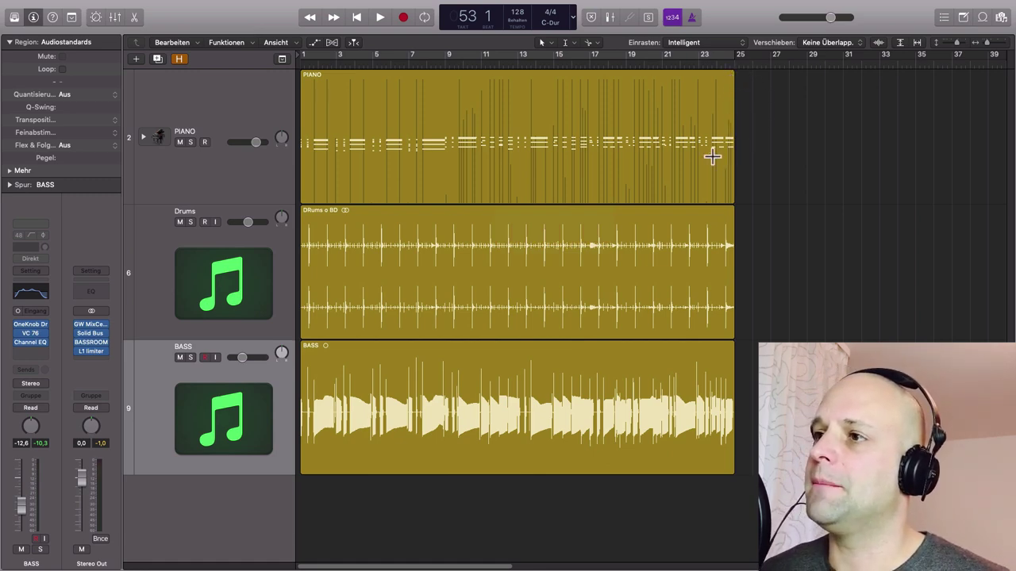
Add a fade-out at the end of the Drums region, starting just before beat 3 of bar 24.
left_click_drag(738, 79, 731, 198)
left_click_drag(714, 249, 783, 309)
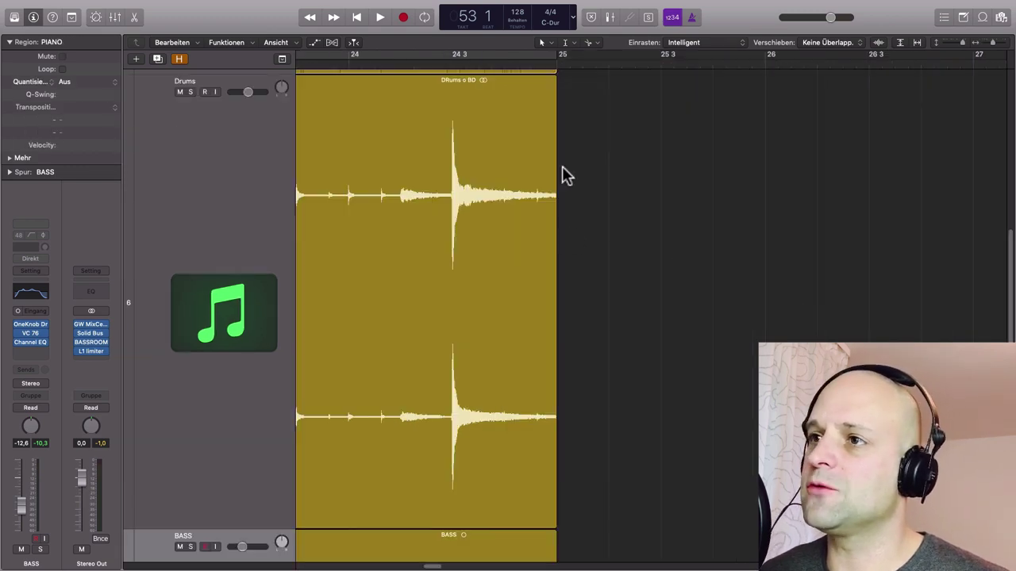
left_click(570, 214, "ctrl+alt")
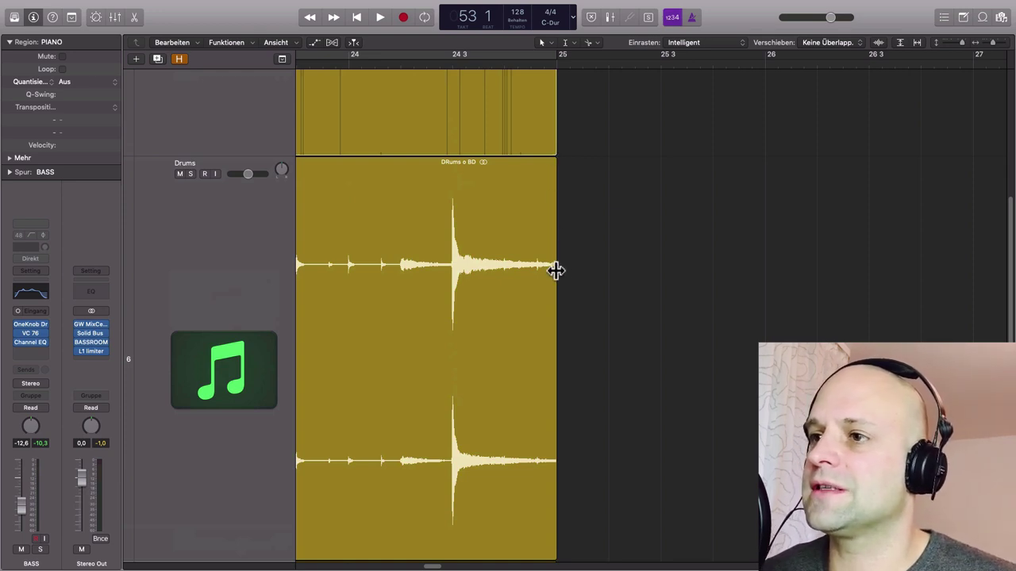
mouse_move(553, 301)
left_mouse_down()
mouse_move(635, 305)
mouse_move(555, 306)
left_mouse_up()
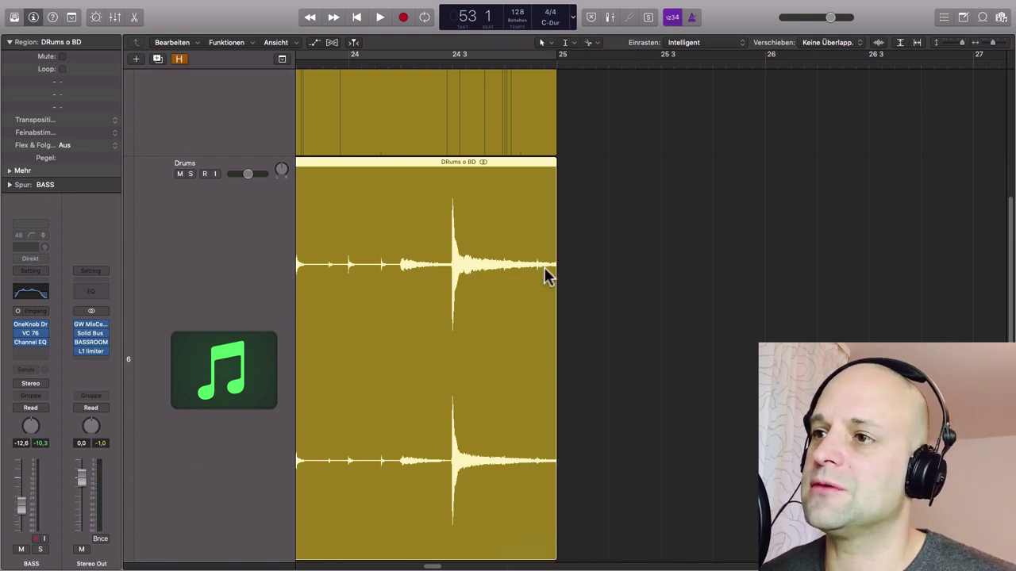
left_click_drag(555, 162, 439, 174)
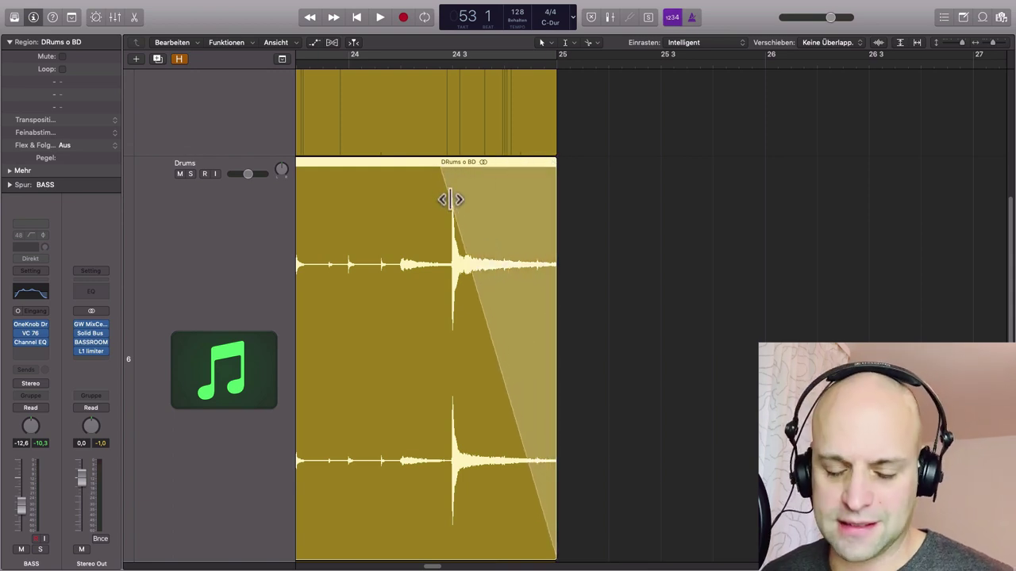
Lengthen the Drums region's fade-out to start at about bar 22 and bend it into a convex curve.
scroll(451, 205, "down", 3)
scroll(460, 208, "up", 2)
scroll(472, 213, "down", 3)
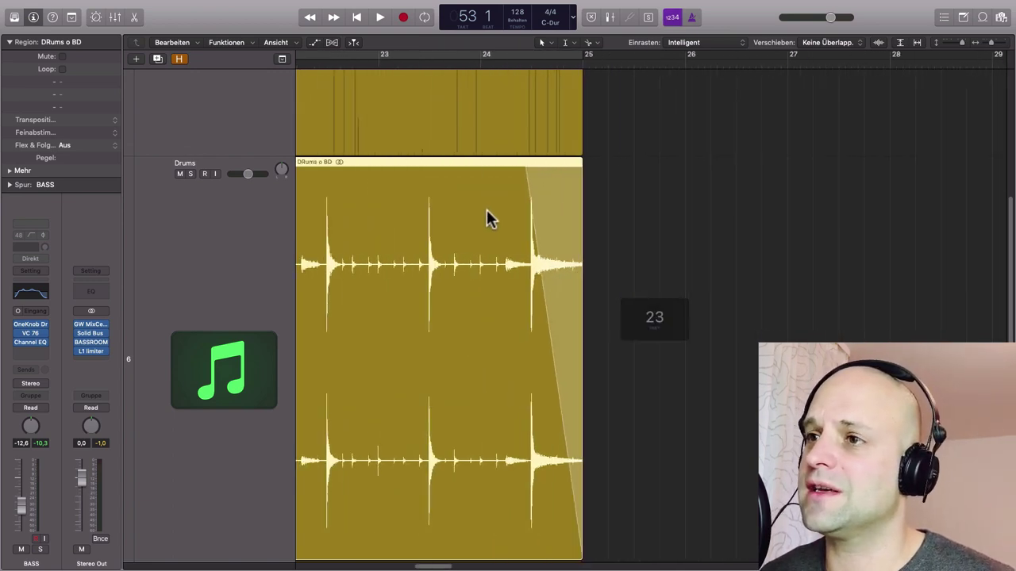
scroll(495, 229, "left", 6)
scroll(495, 231, "down", 4)
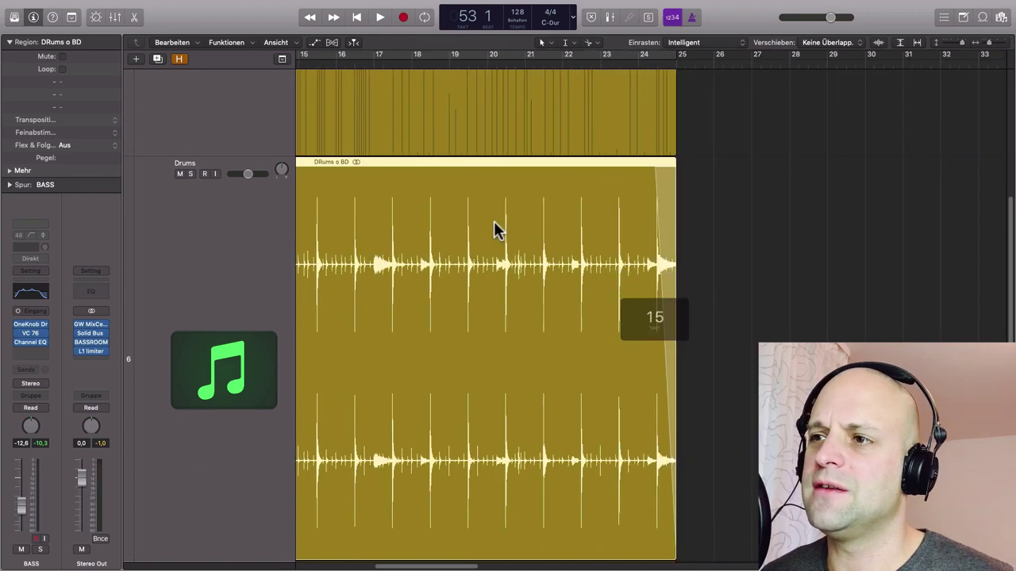
scroll(492, 231, "down", 2)
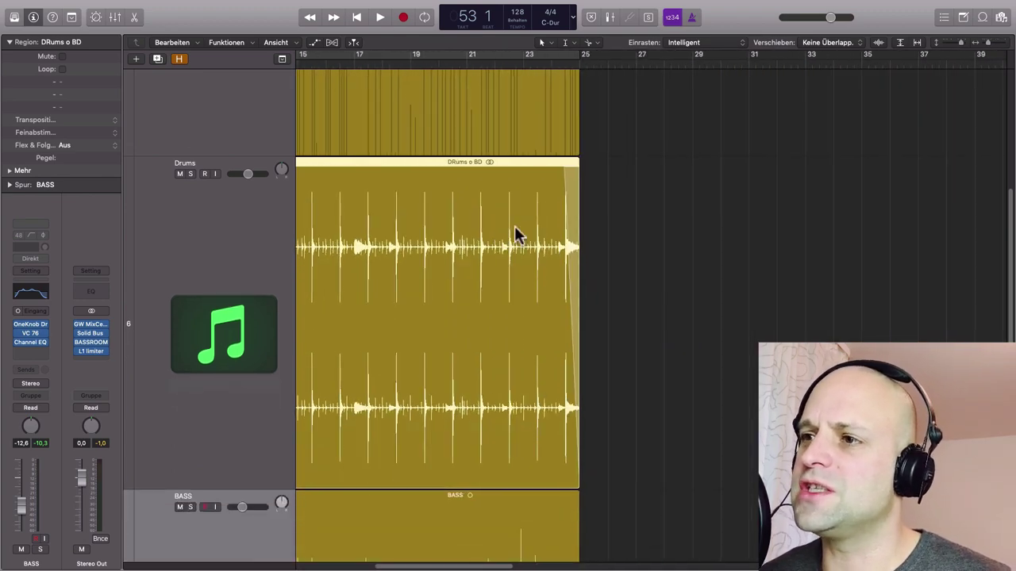
scroll(515, 230, "up", 3)
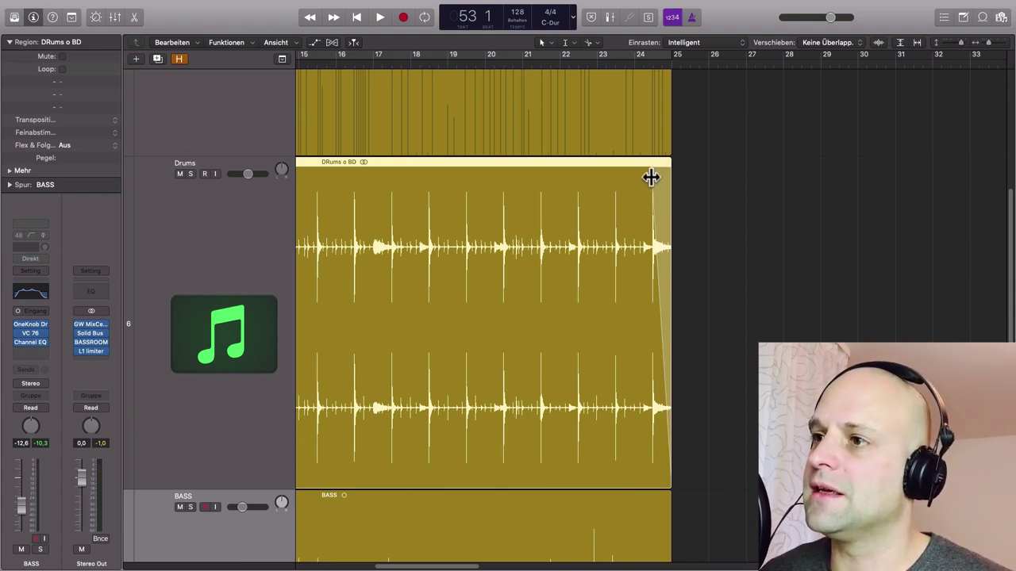
left_click_drag(651, 178, 560, 207)
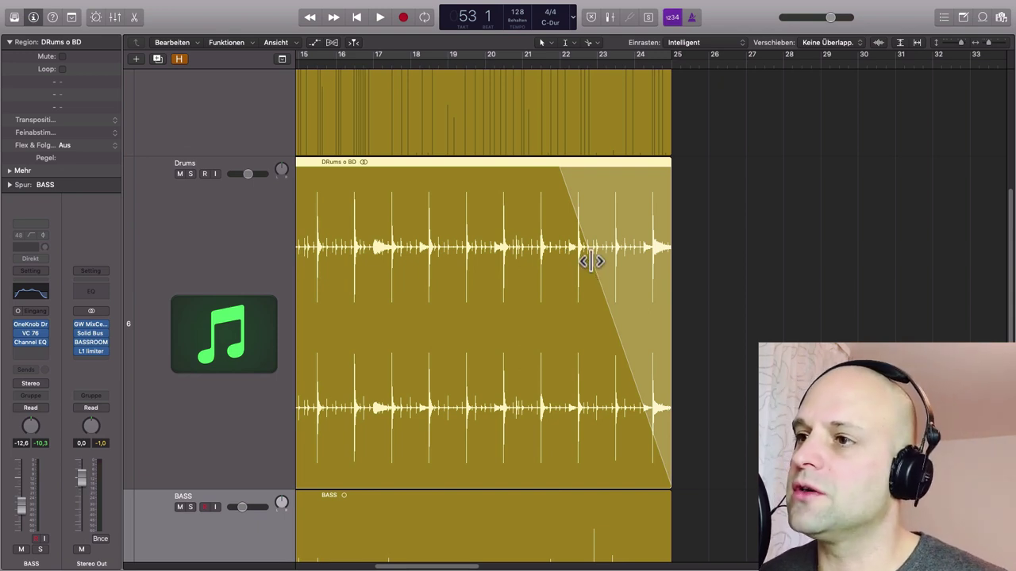
left_click_drag(590, 262, 556, 204)
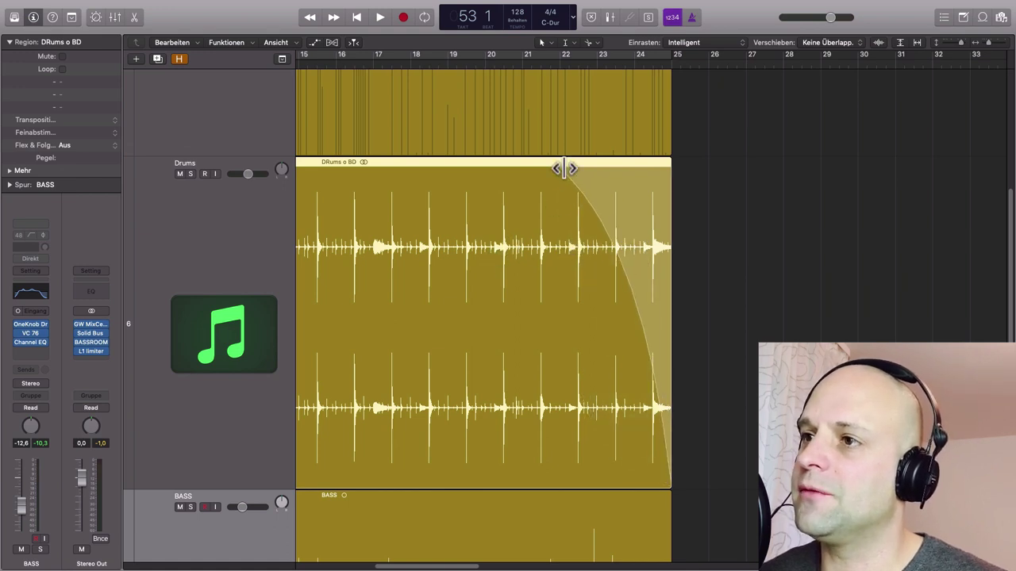
Shorten the curved fade-out to start at about bar 22.8 and undo the edits made to the original fade.
left_click_drag(563, 167, 590, 216)
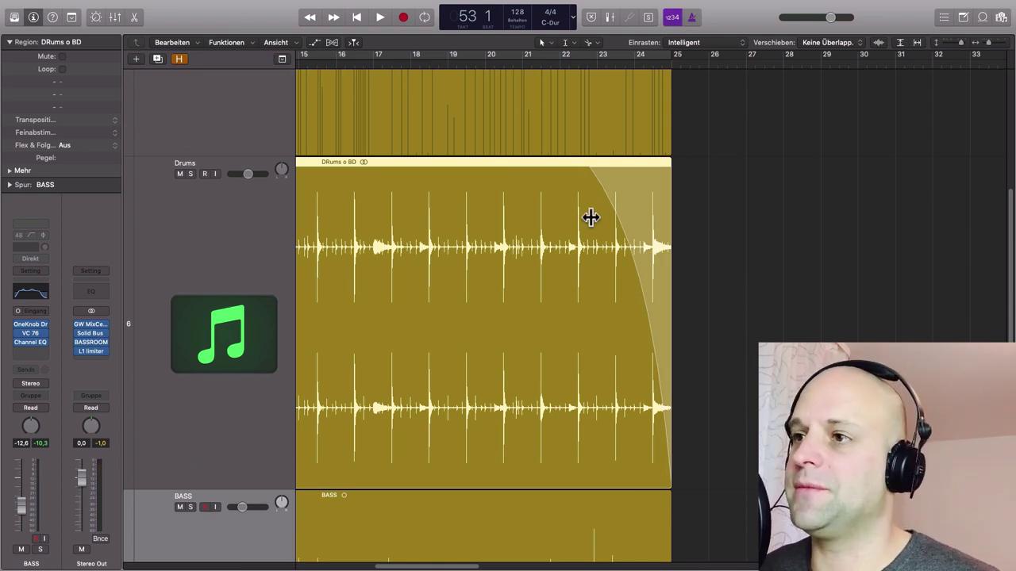
left_click(590, 216, "alt")
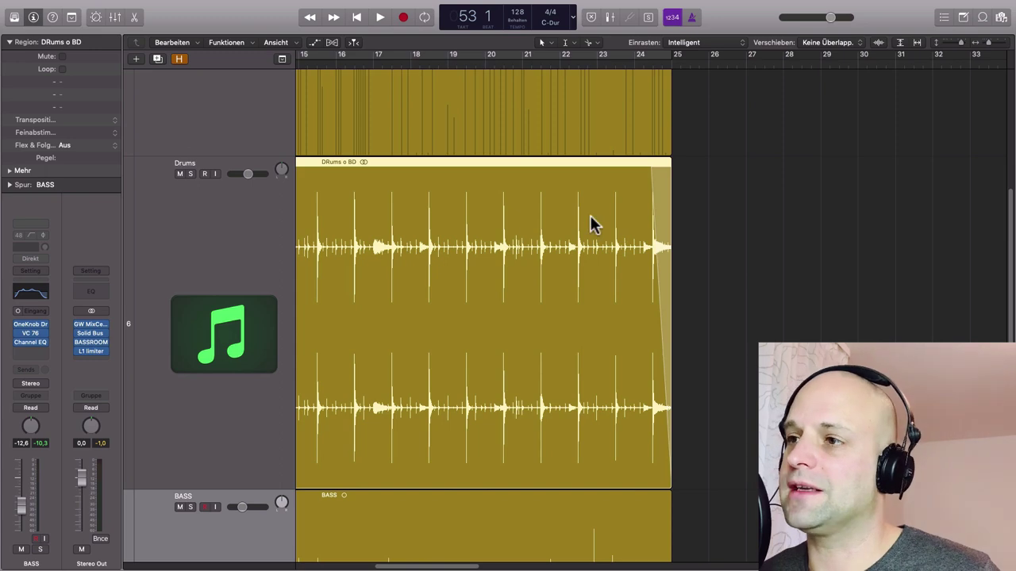
Return to the overview of all three tracks, move the playhead to bar 1 and select the PIANO region.
left_click(707, 228, "ctrl+alt")
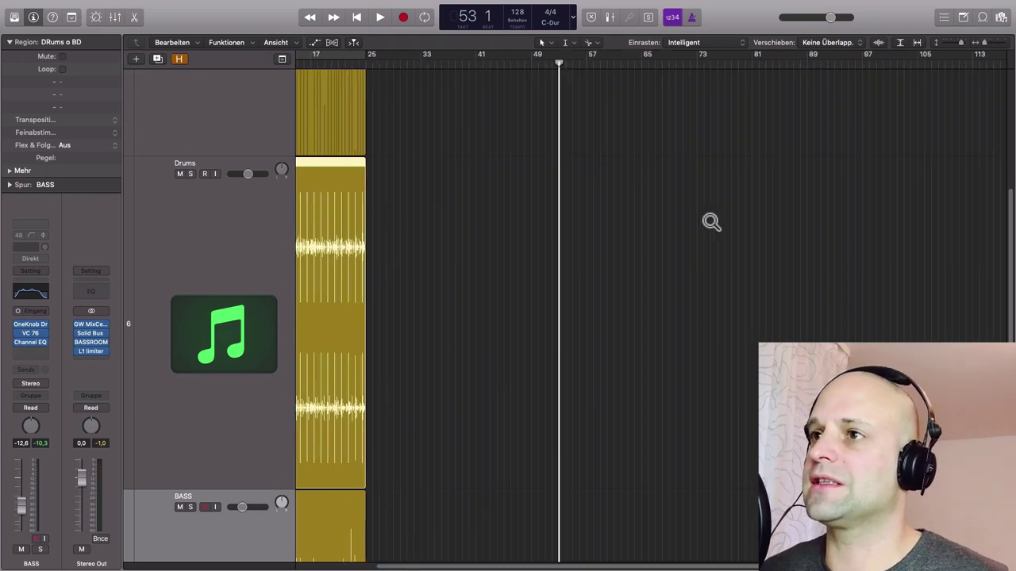
left_click(540, 242, "ctrl+alt")
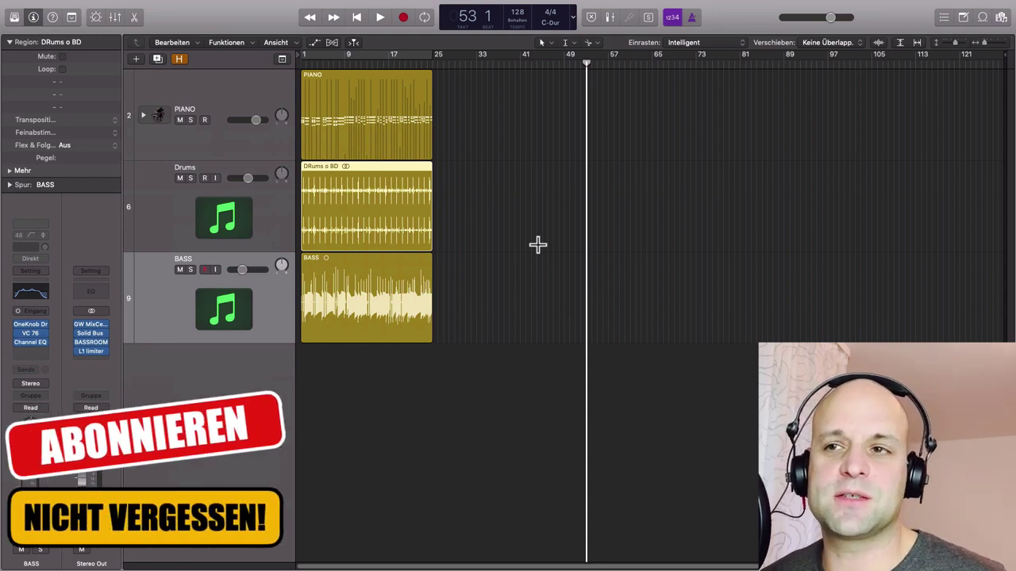
left_click(305, 57)
left_click(405, 104)
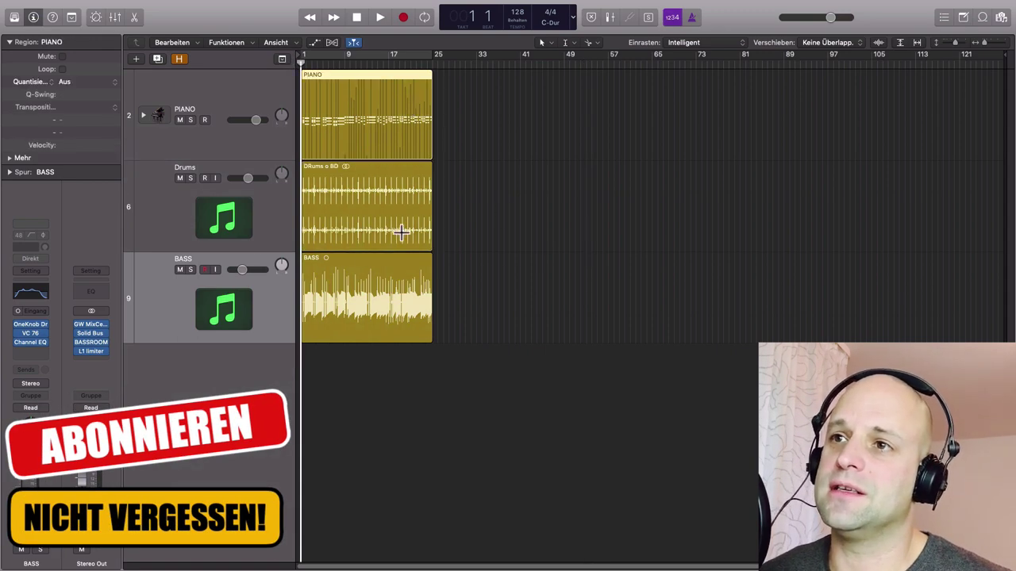
Inspect the Drums and BASS waveforms up close around bars 8 and 9, and return to the view starting at bar 1.
left_click(830, 241, "ctrl+alt")
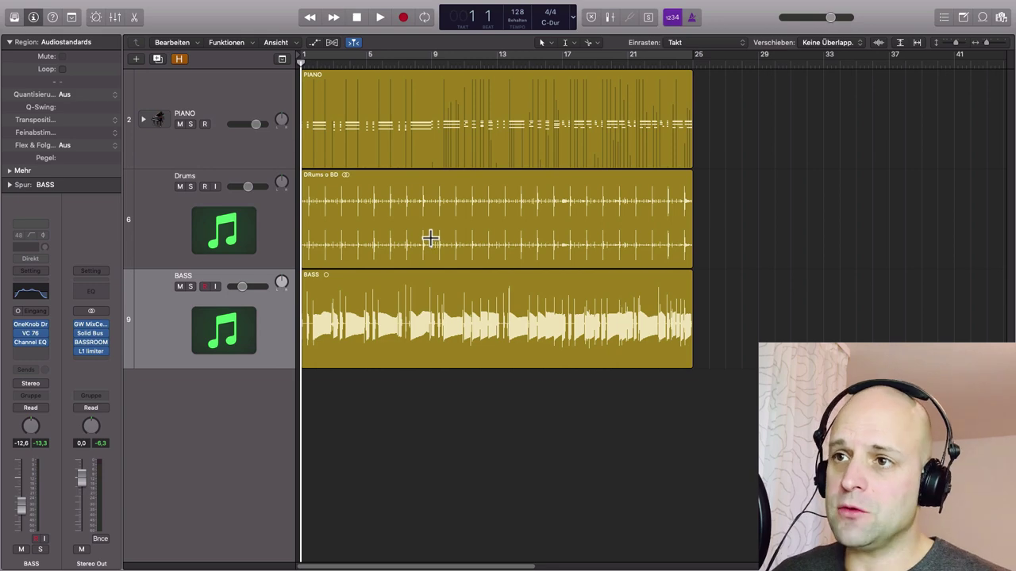
left_click_drag(410, 220, 445, 246)
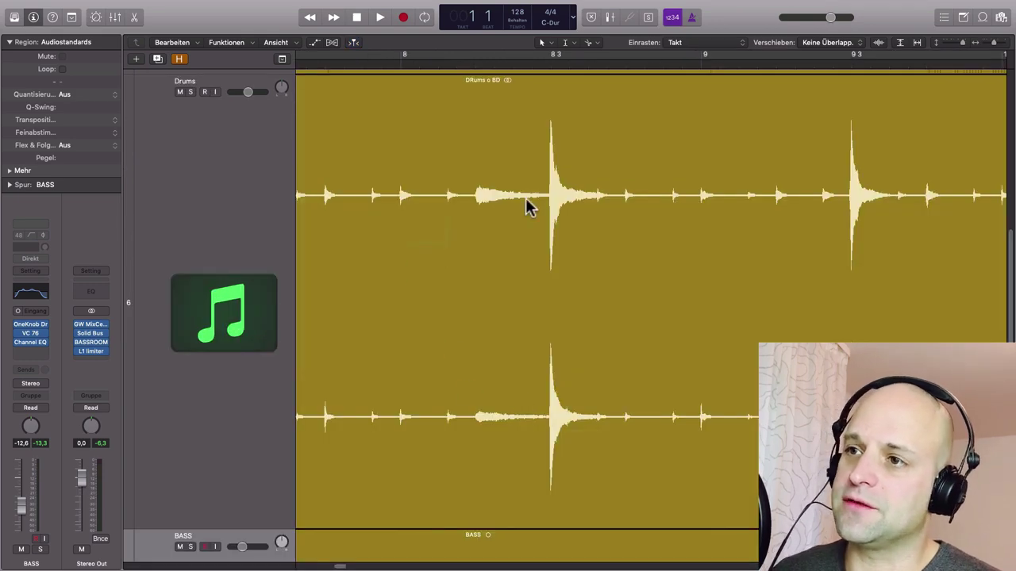
scroll(512, 385, "down", 5)
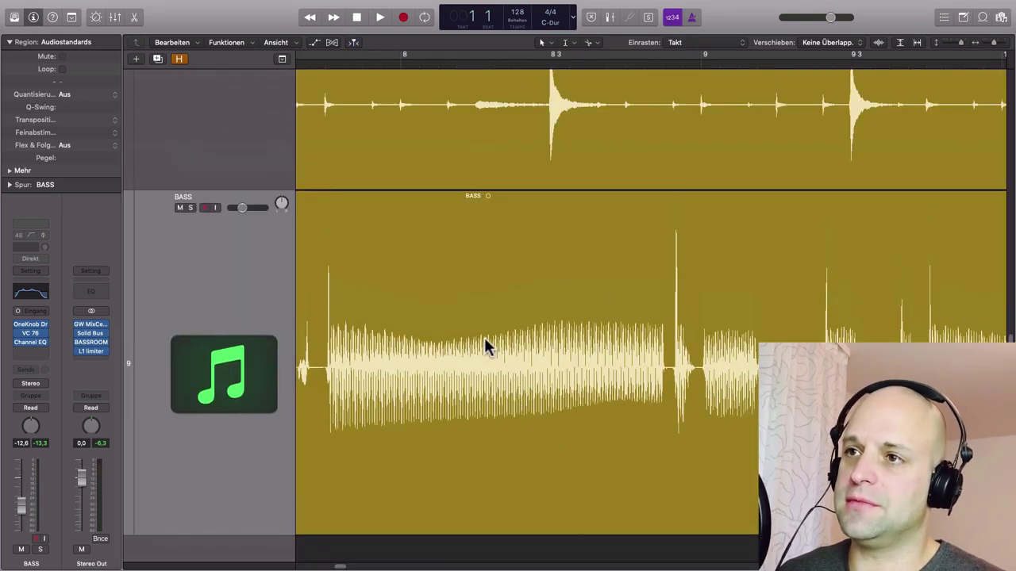
scroll(486, 346, "down", 3)
scroll(484, 316, "up", 5)
scroll(465, 300, "down", 4)
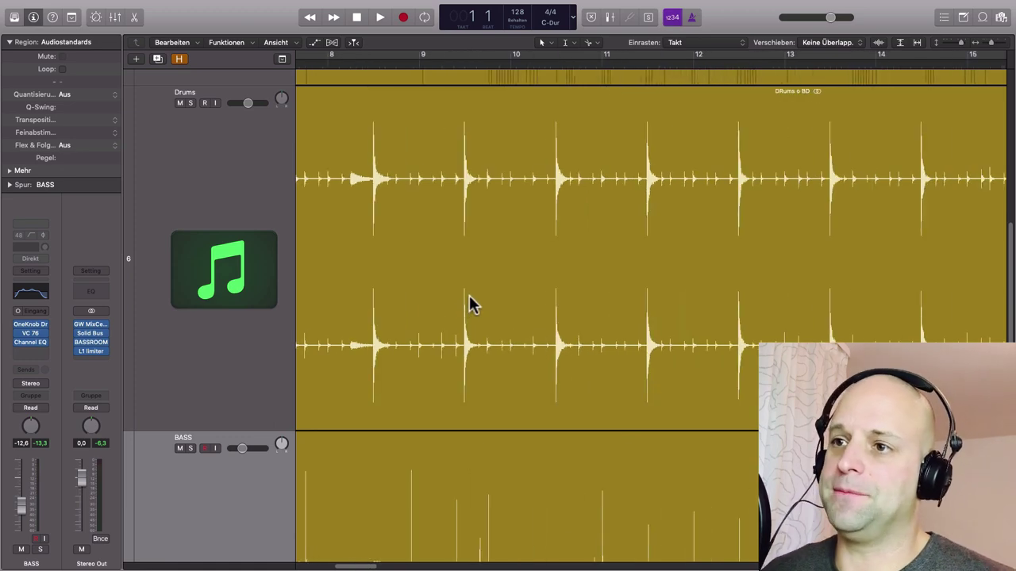
scroll(469, 302, "down", 6)
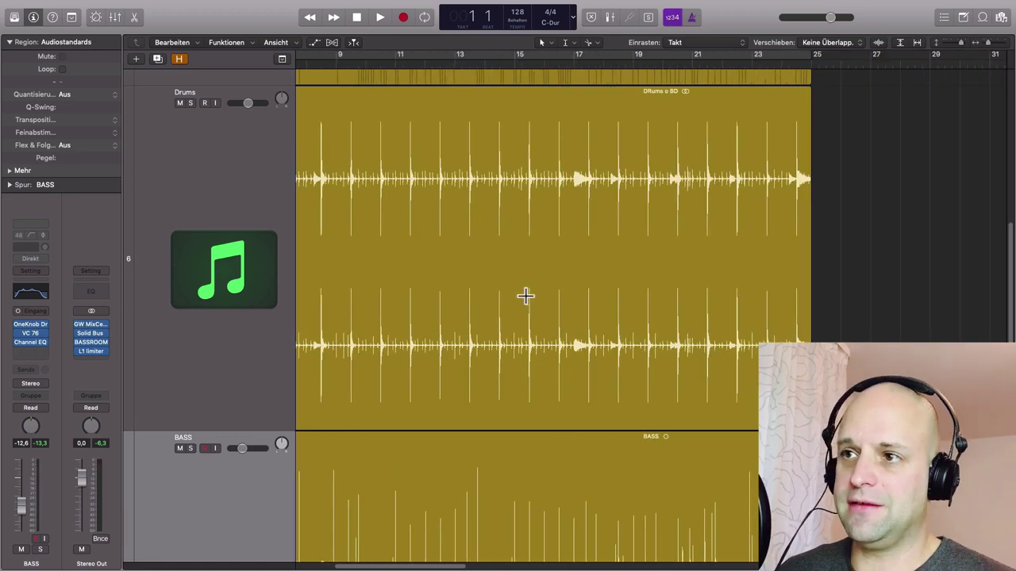
scroll(520, 298, "down", 5)
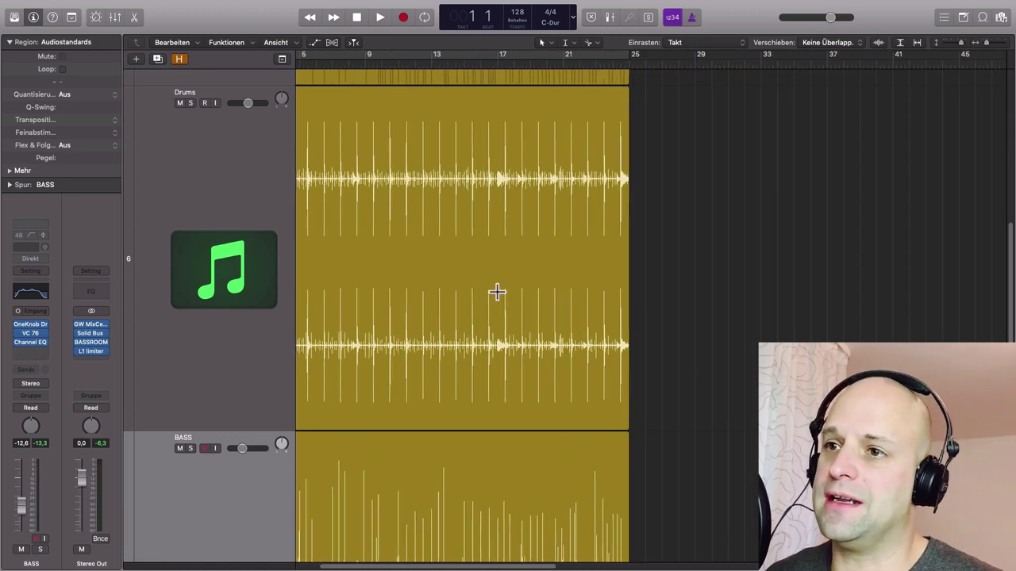
scroll(497, 293, "left", 2)
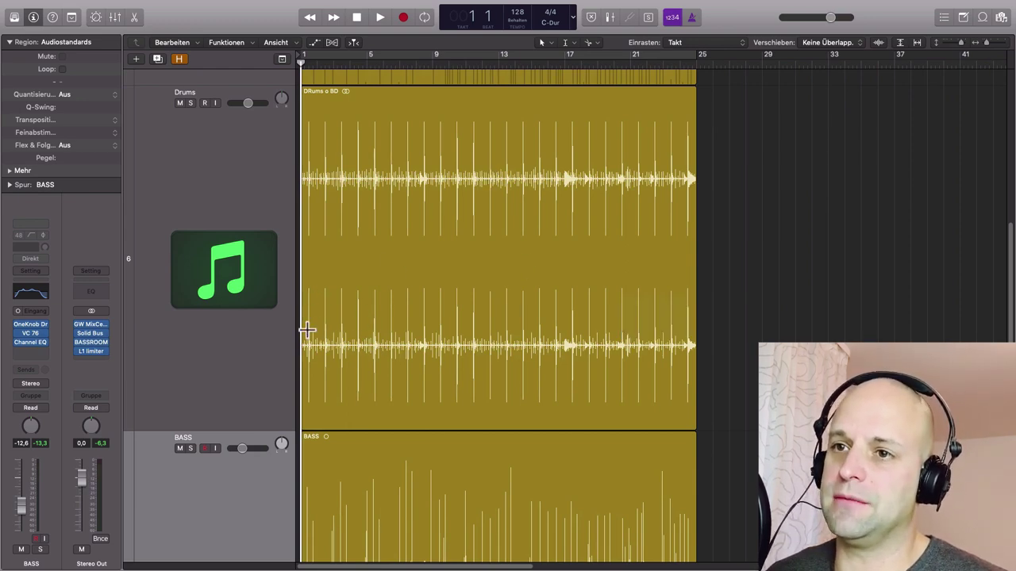
Try deleting a marquee selection from bar 1 to bar 10 of the Drums region, and undo the deletion.
left_click_drag(307, 331, 441, 340)
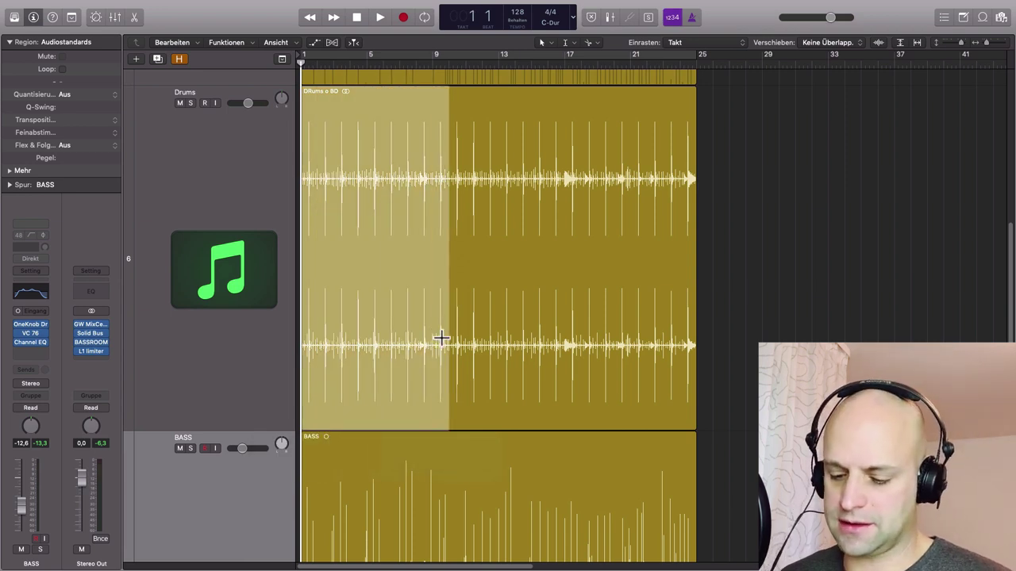
key("Delete")
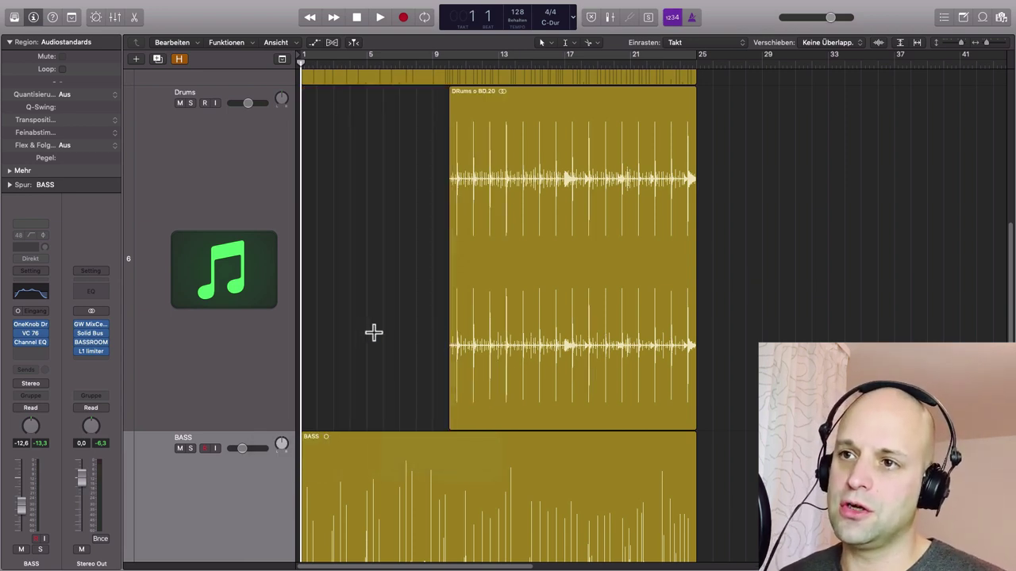
key("super+z")
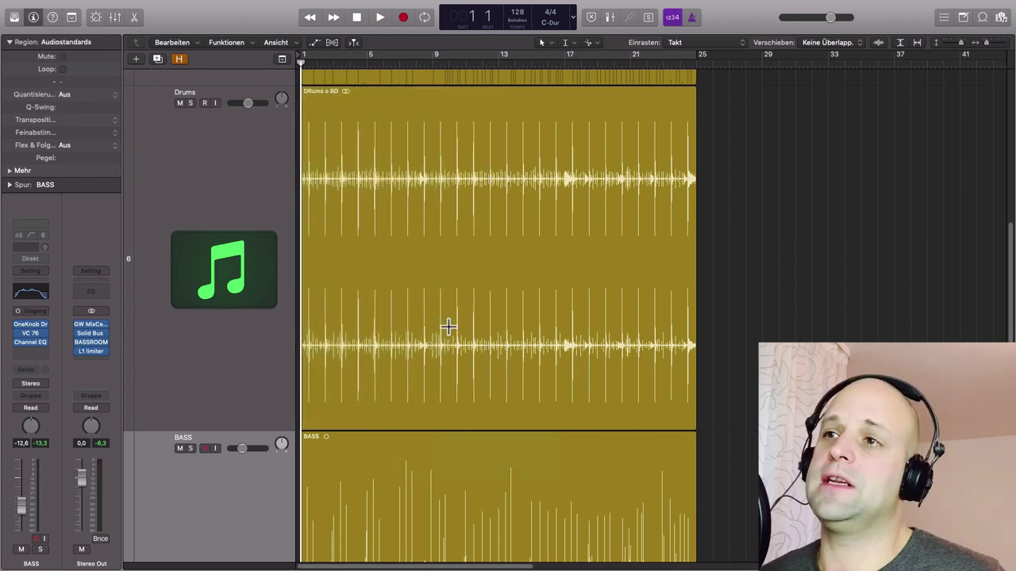
Try moving a marquee selection of the Drums region, bars 9 to 13, out to bar 29, and undo the move and cuts.
left_click_drag(440, 327, 495, 331)
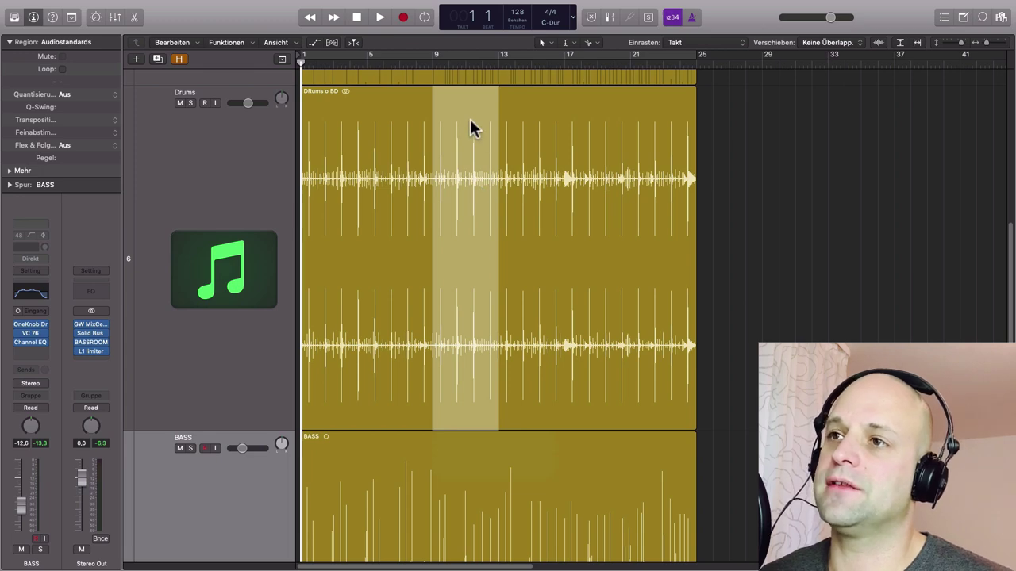
left_click_drag(471, 125, 801, 135)
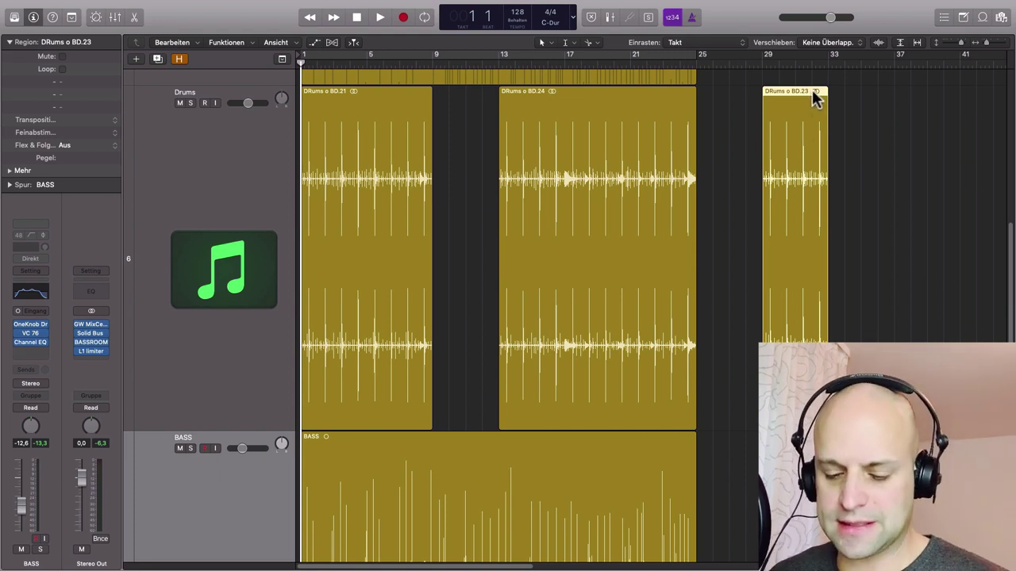
key("super+z")
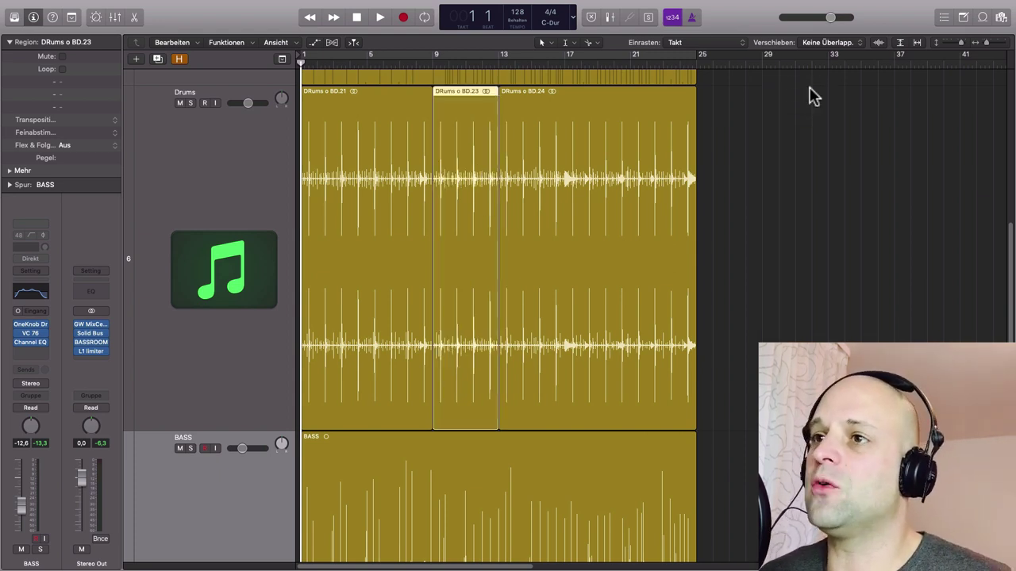
key("super+z")
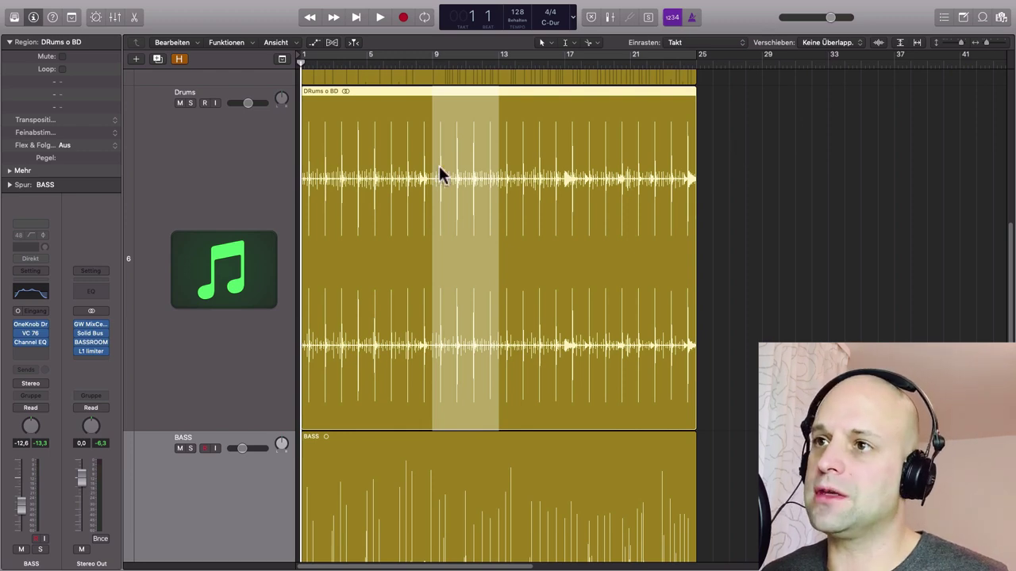
left_click(761, 148)
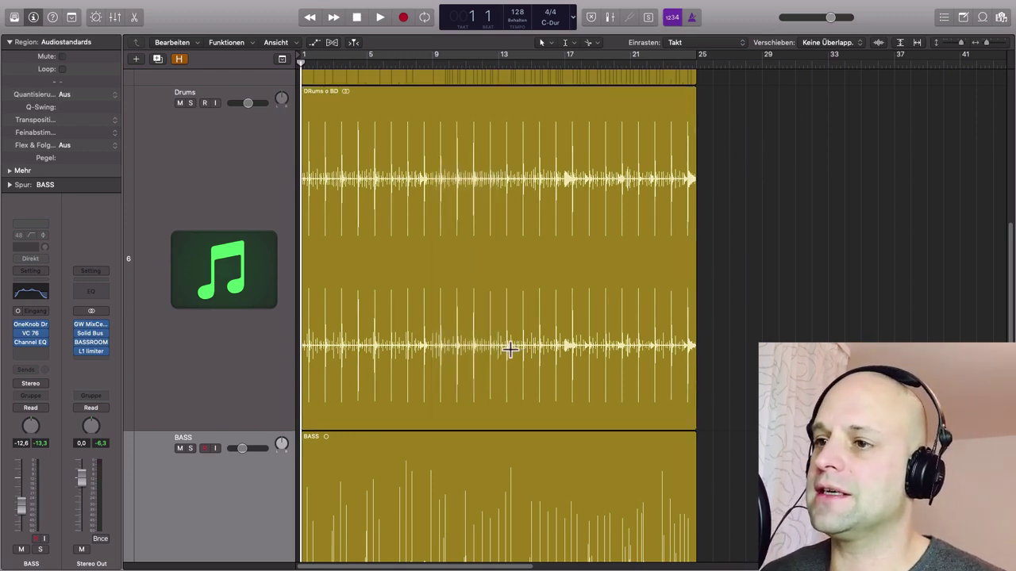
Try muting a marquee selection of the Drums region from bar 14 to bar 20, and restore the unmuted, undivided region.
left_click_drag(515, 350, 612, 346)
key("ctrl+m")
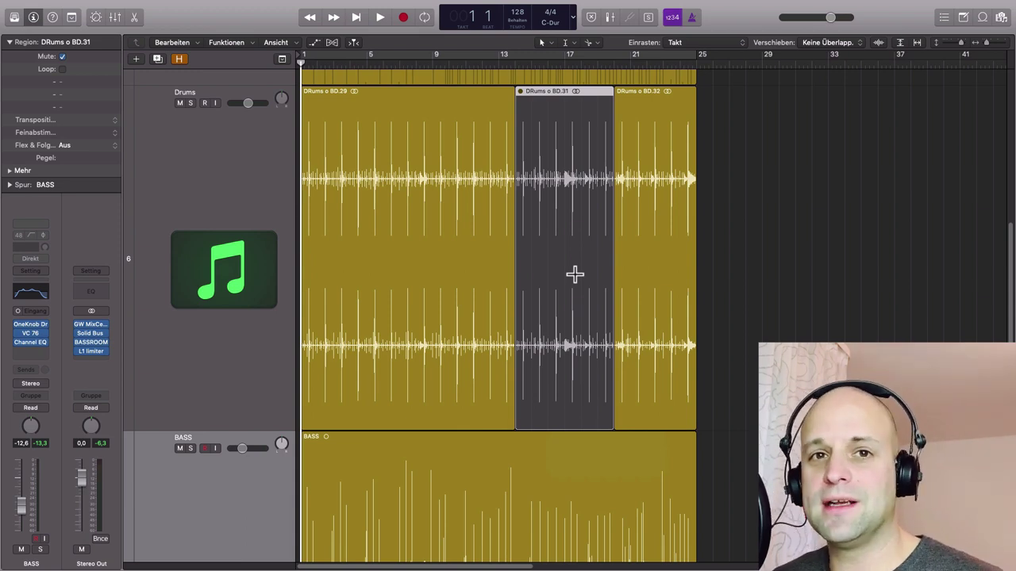
scroll(547, 288, "up", 8)
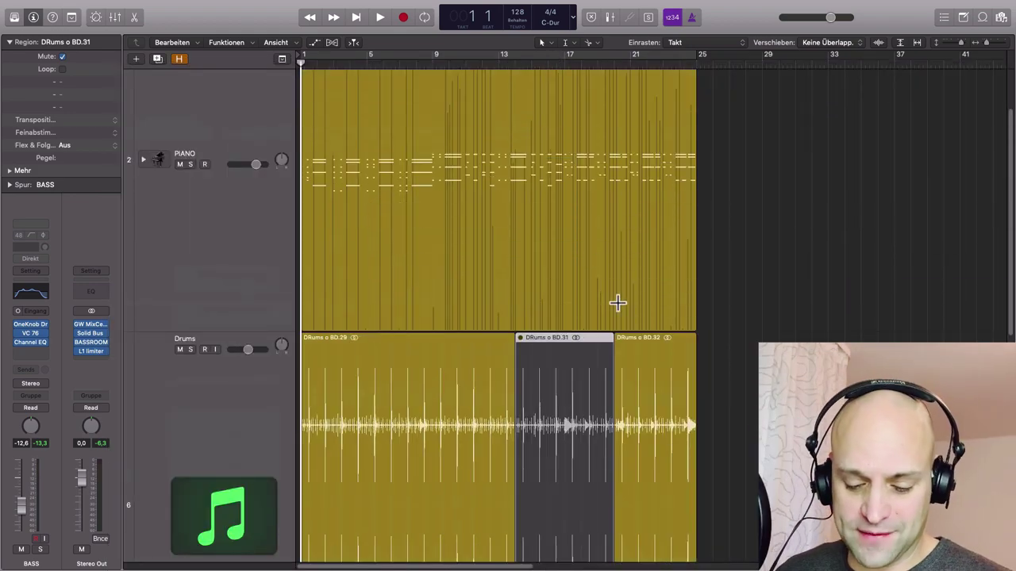
key("ctrl+m")
key("super+a")
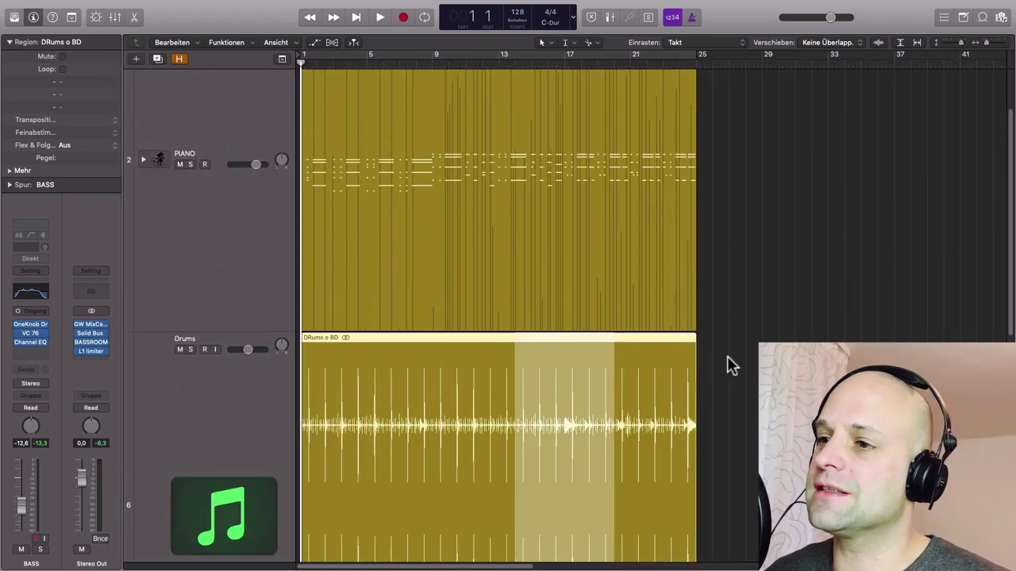
key("super+j")
Select the PIANO region and set the arrangement's snap value to Takt.
scroll(731, 345, "down", 6)
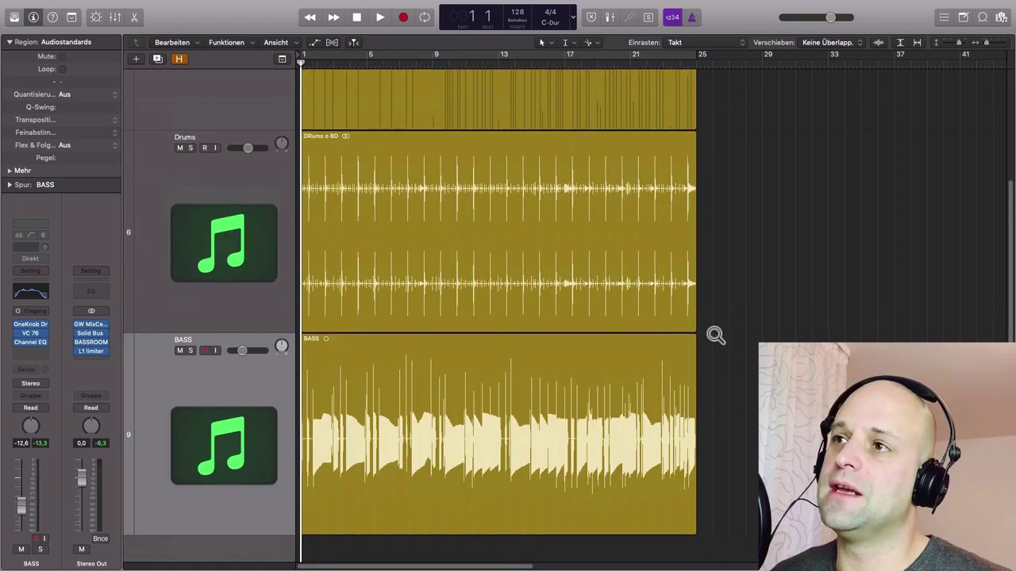
scroll(714, 339, "up", 4)
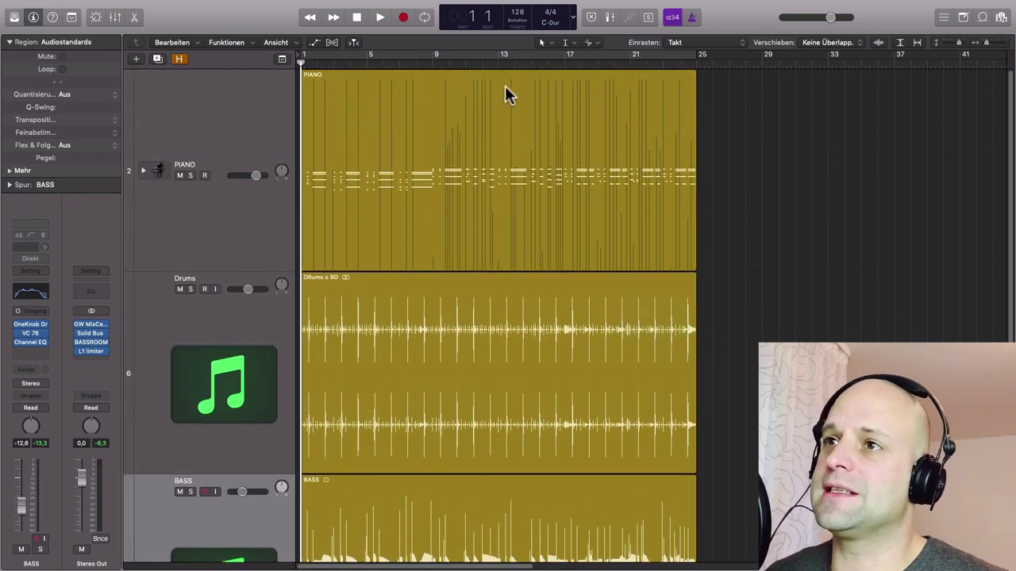
left_click(471, 77)
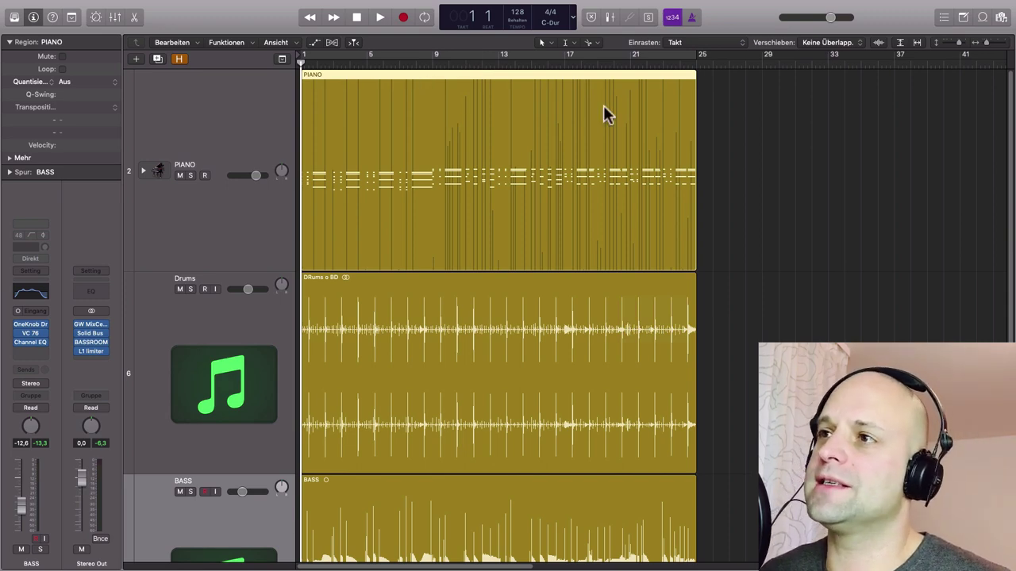
left_click(739, 43)
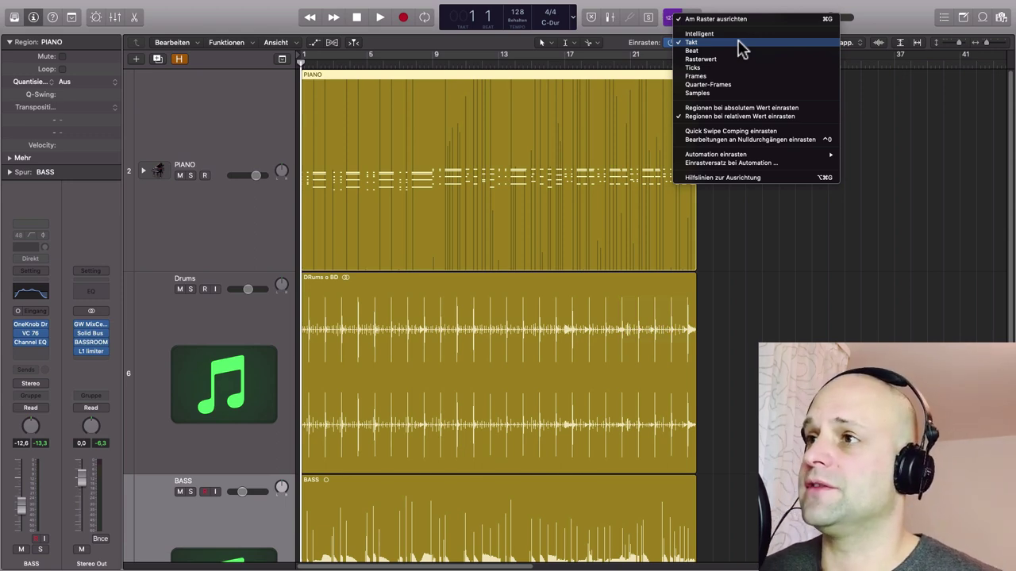
left_click(694, 42)
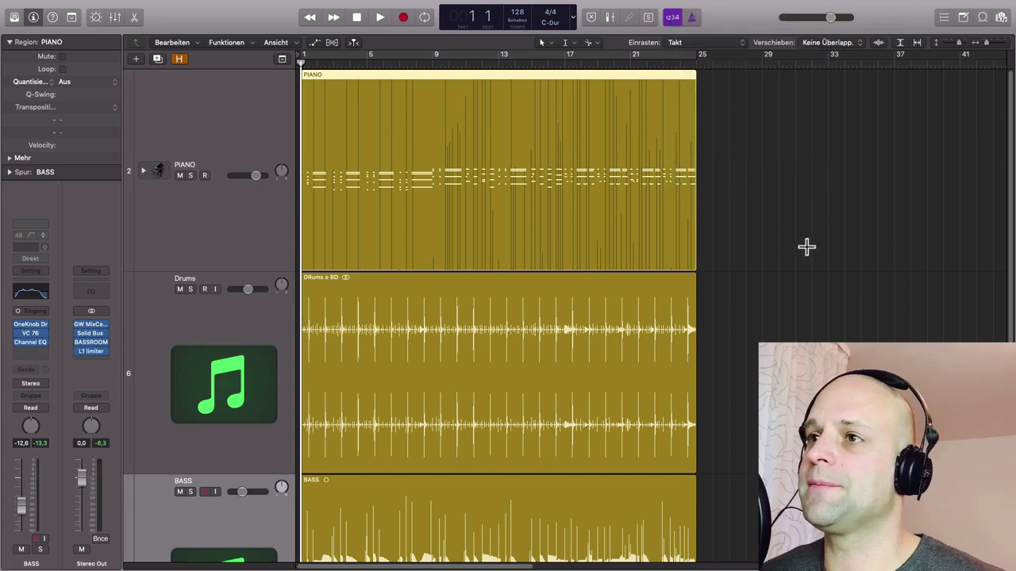
Try splitting the PIANO region at bar 13 and at bar 19, cancel the second split and undo the first.
key("super+Right")
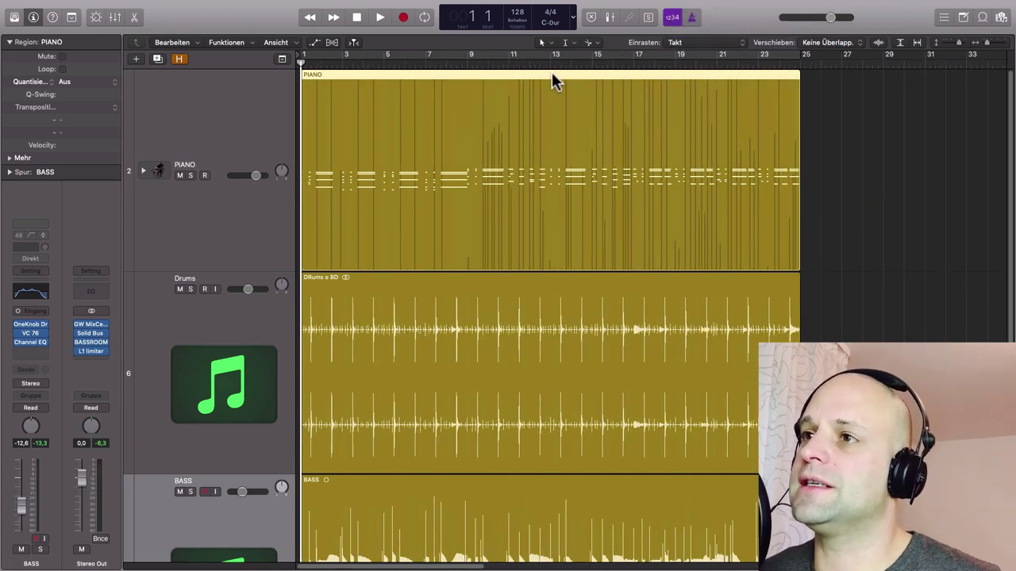
left_click(550, 75)
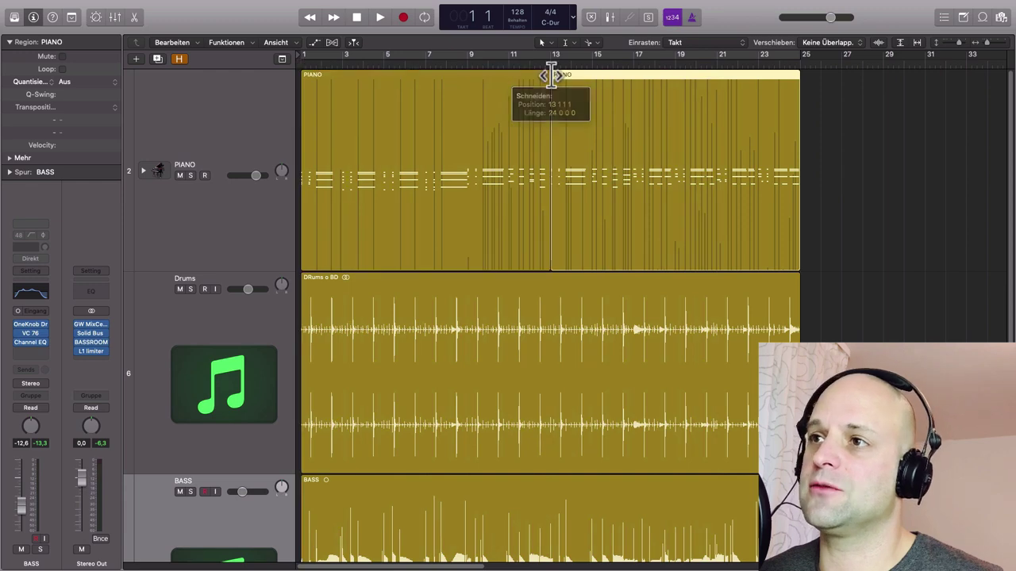
left_click(679, 79)
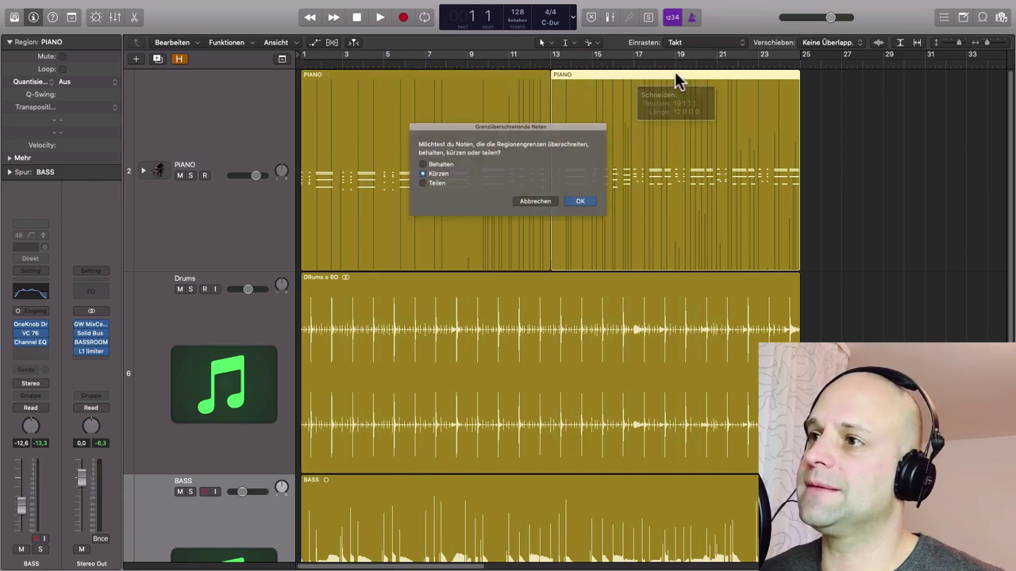
left_click(540, 206)
key("super+z")
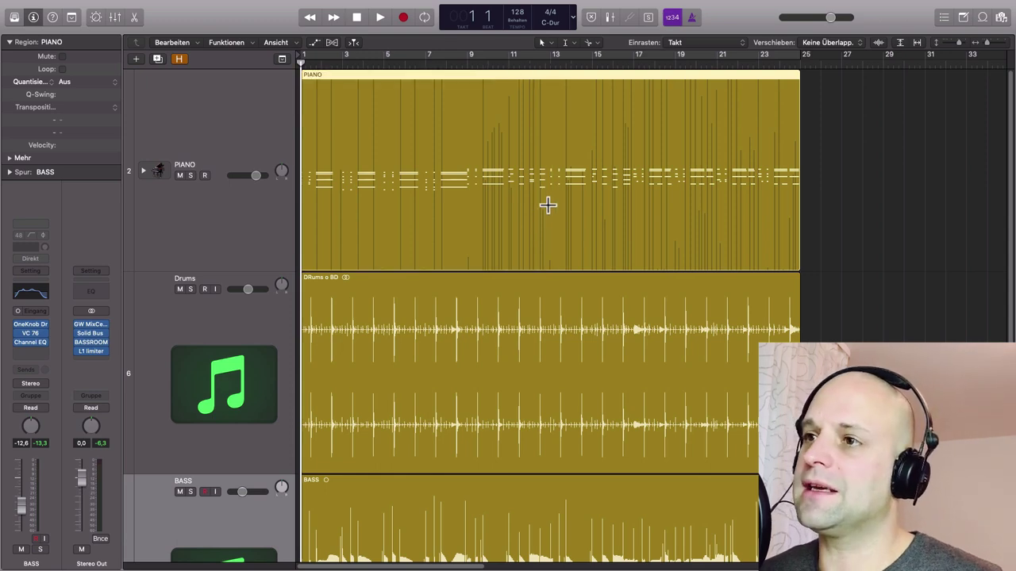
Place the playhead at bar 9 and split the Drums region at bar 12.
left_click(529, 285)
scroll(547, 310, "down", 1)
left_click(468, 64)
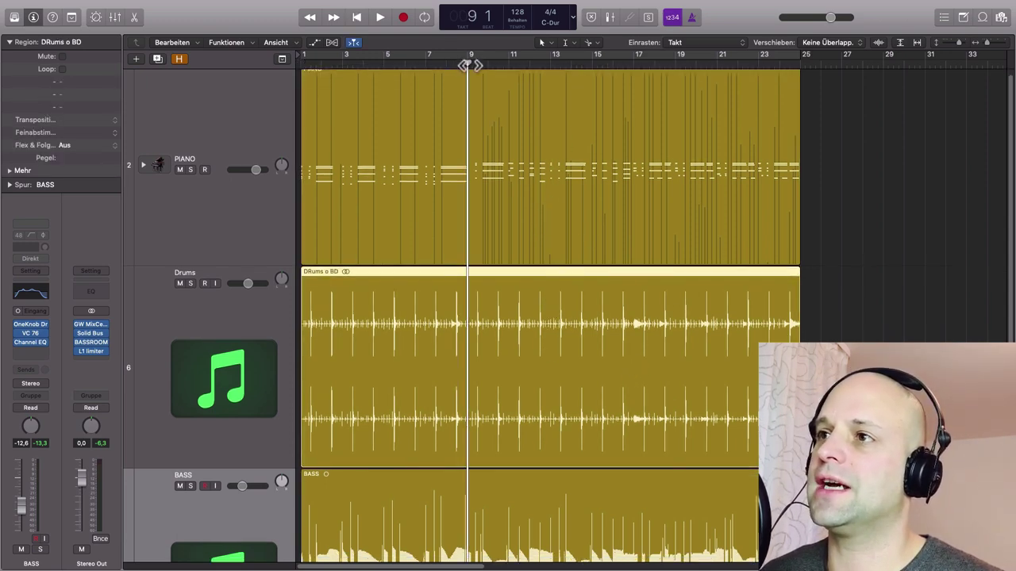
left_click(531, 284)
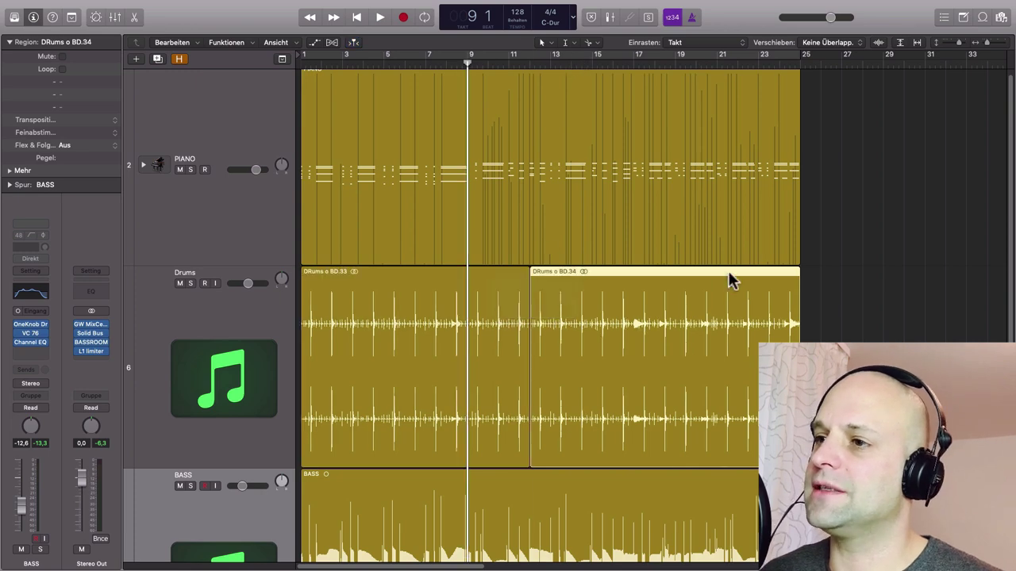
Try splitting the Drums region at bars 9, 7 and 6 in a close-up view, and undo these splits.
left_click_drag(426, 281, 534, 360)
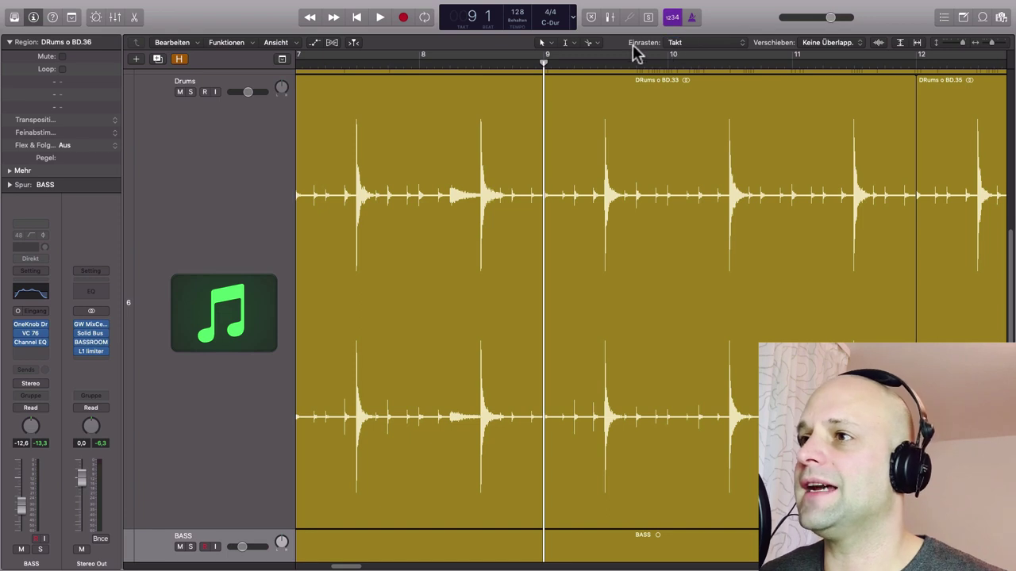
left_click(483, 89)
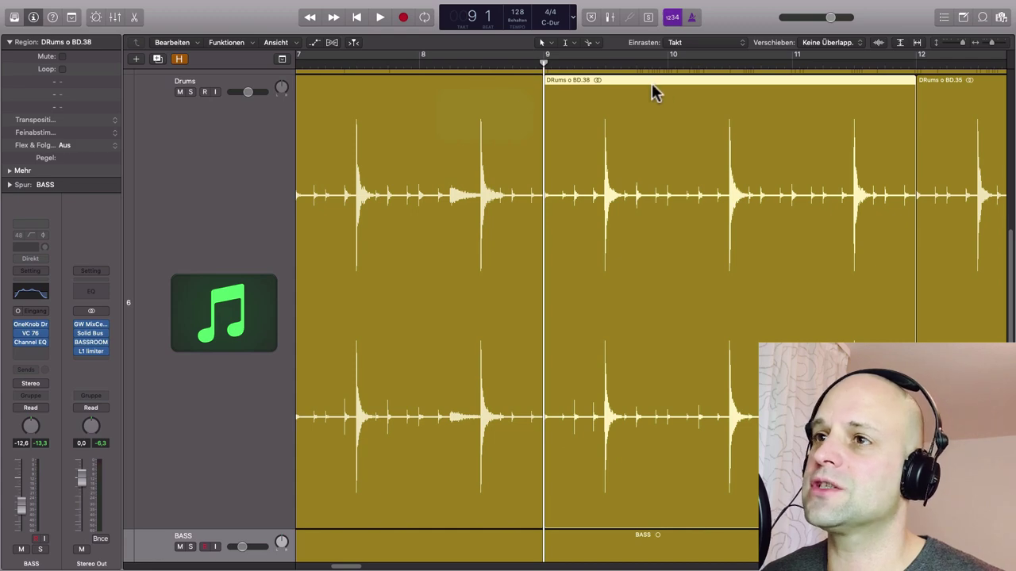
scroll(453, 150, "left", 5)
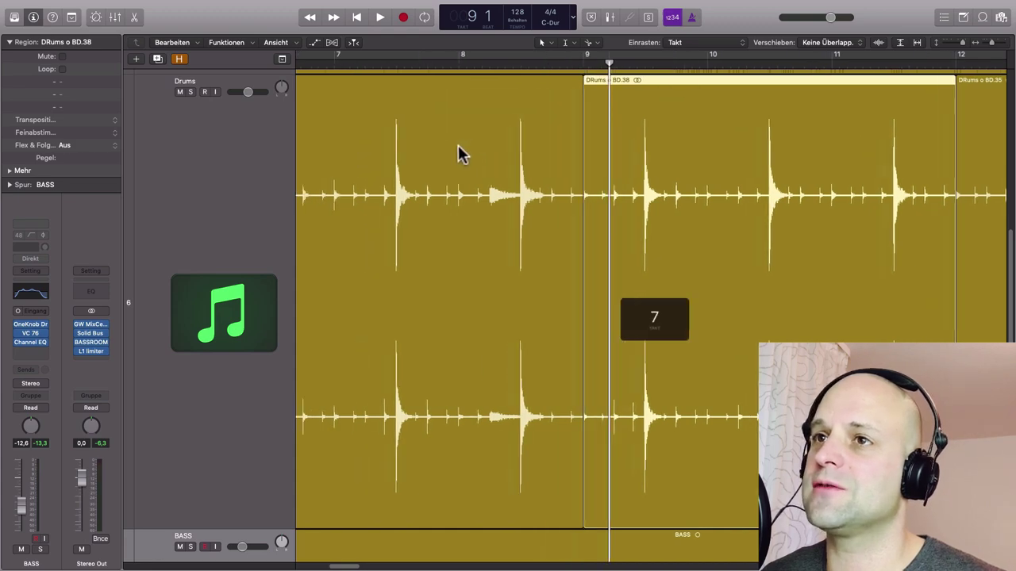
left_click(525, 103)
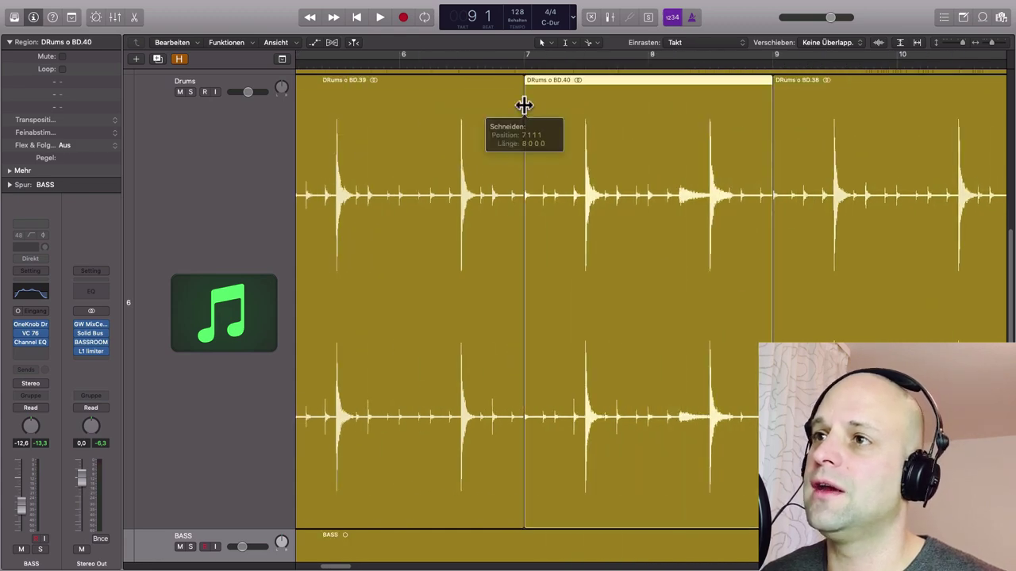
left_click(452, 84)
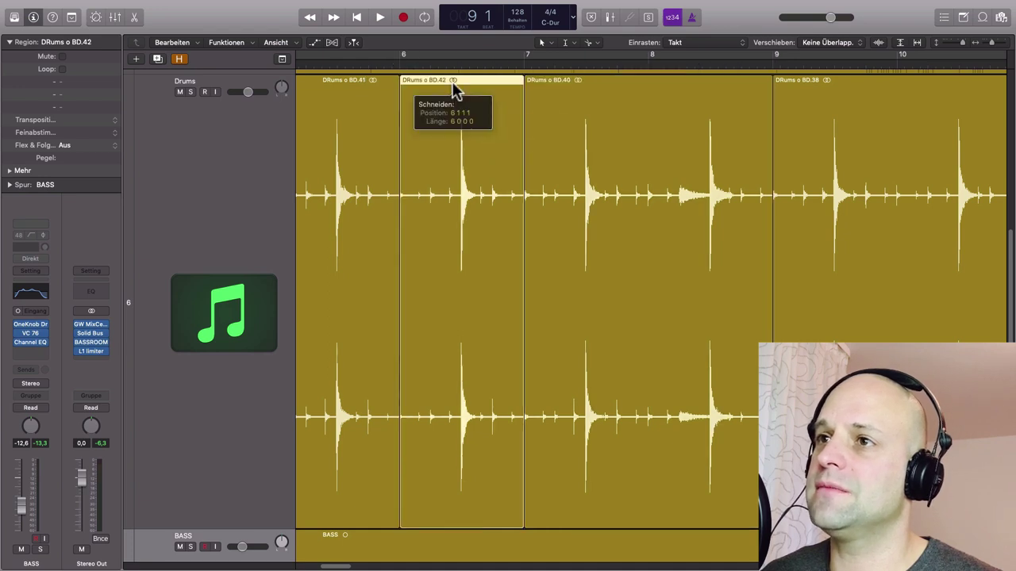
key("super+z")
key("super+z")
key("super+z")
key("super+z")
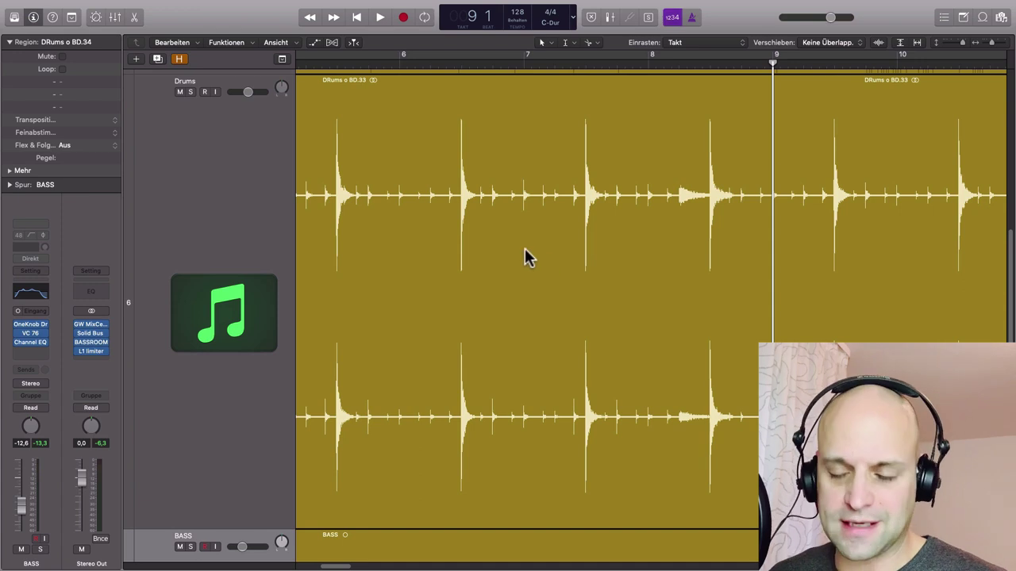
Undo the Drums region's split at bar 12 and set the arrangement's snap value to Beat.
key("super+Left")
key("super+Left")
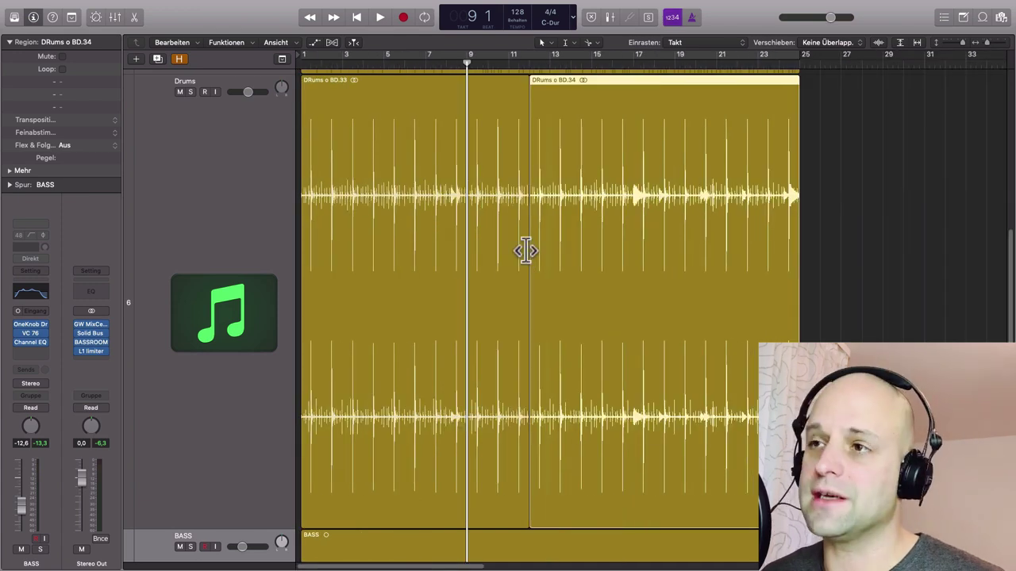
key("super+z")
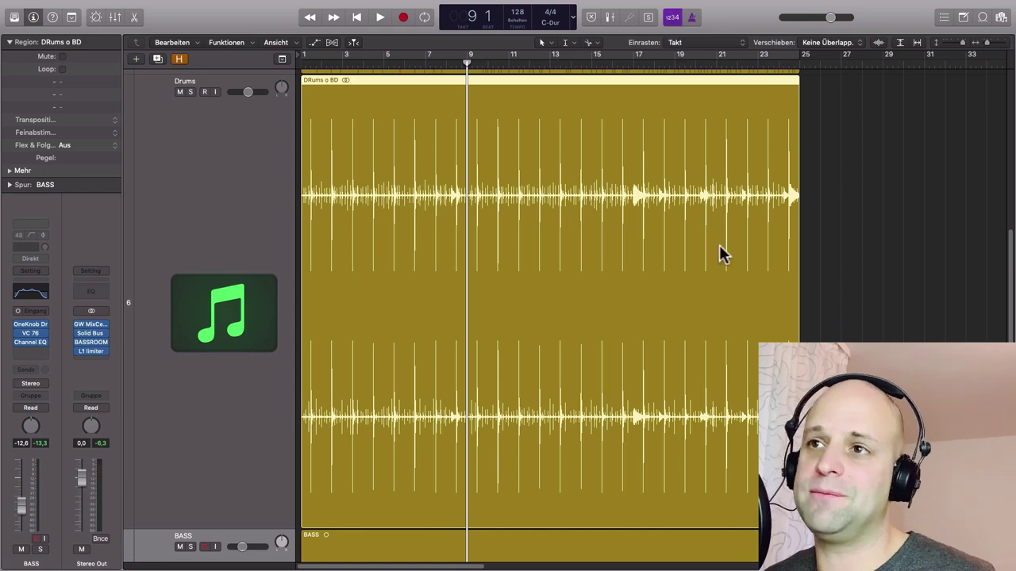
left_click(742, 44)
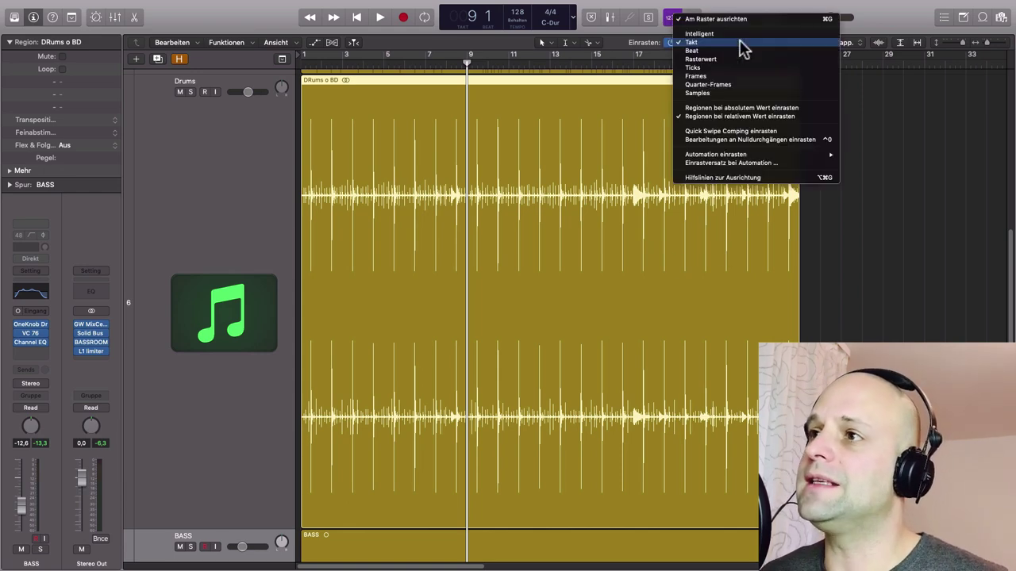
left_click(732, 51)
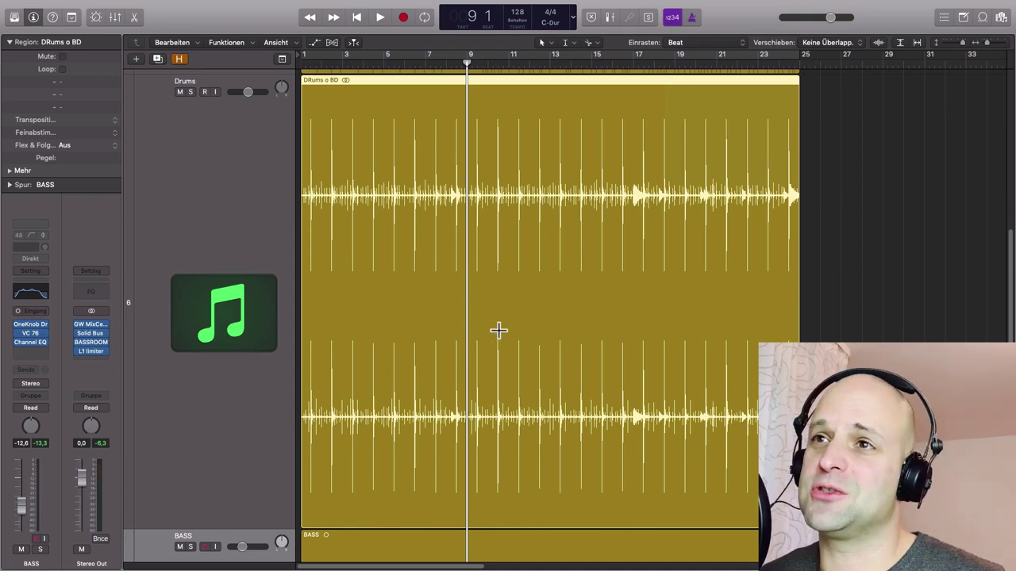
Place the playhead at the start of the Drums region at bar 1.
key("super+Left")
key("super+Up")
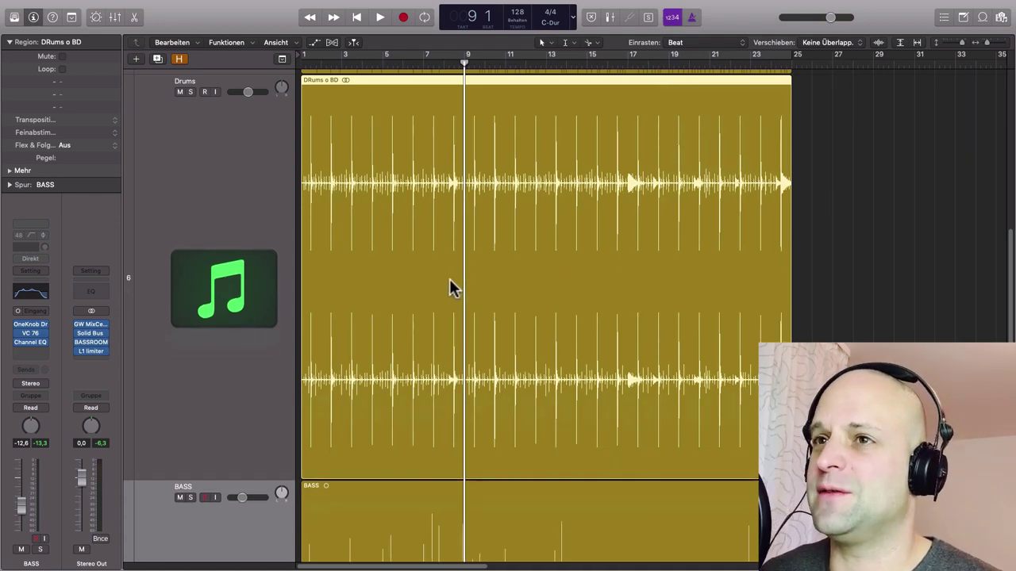
left_click(303, 63)
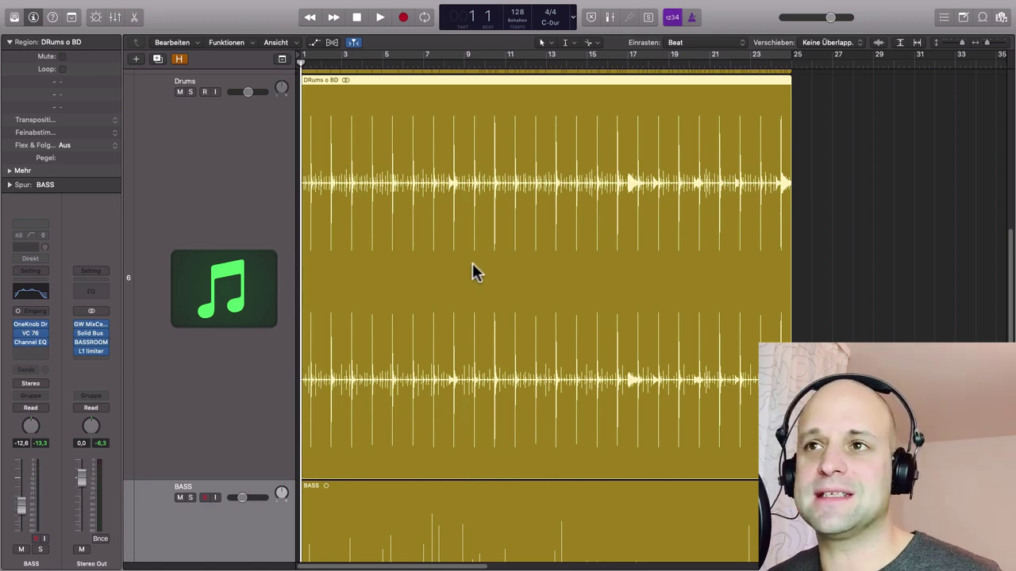
scroll(447, 242, "up", 1)
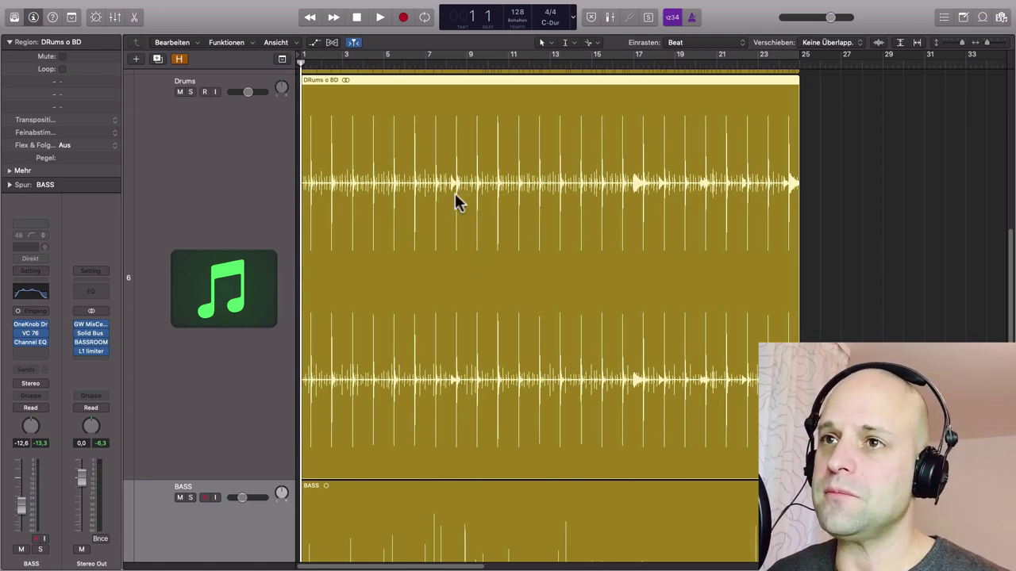
scroll(403, 278, "up", 3)
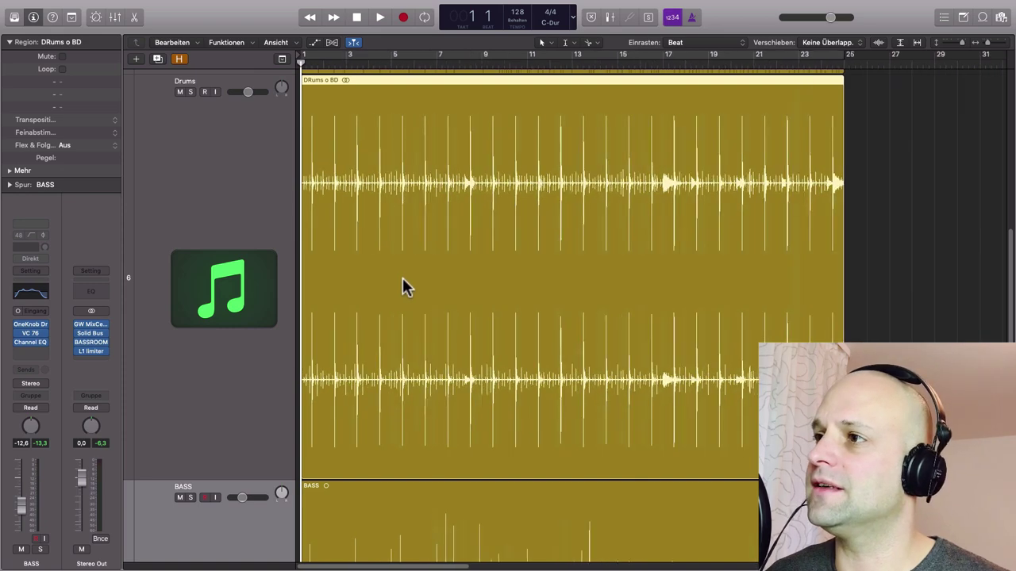
scroll(402, 277, "up", 3)
scroll(403, 278, "down", 5)
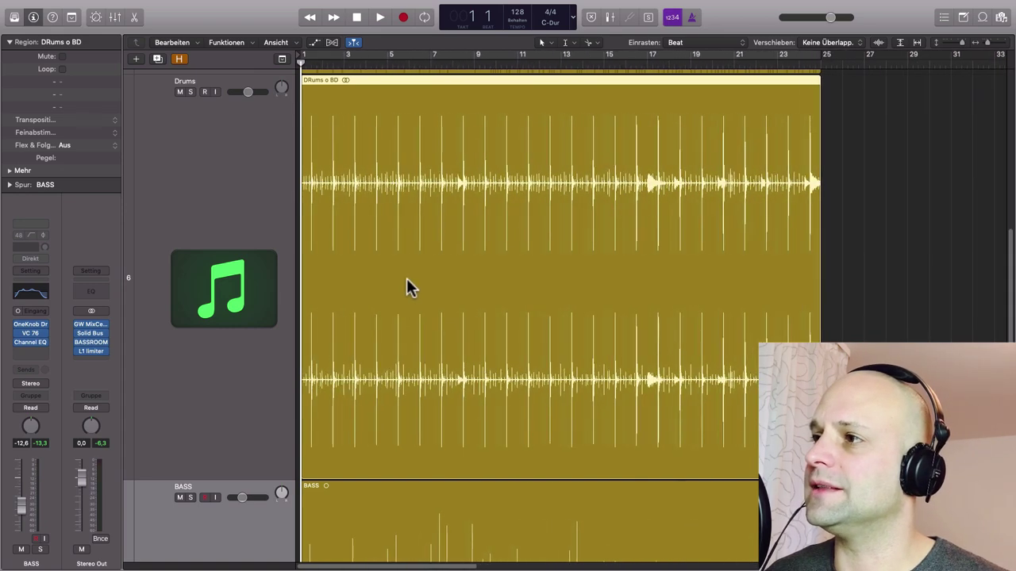
key("super+Right")
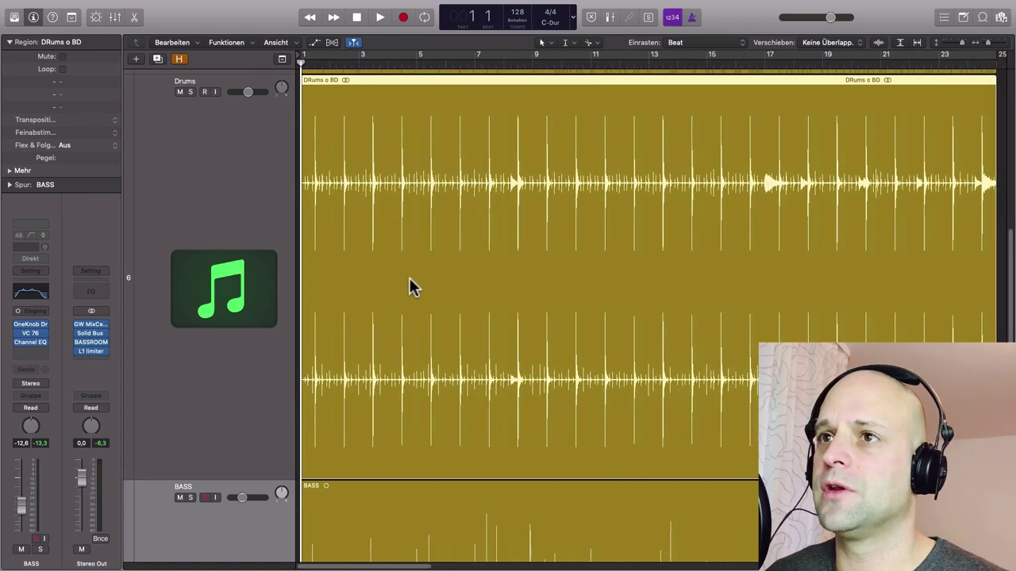
key("super+Left")
key("super+Right")
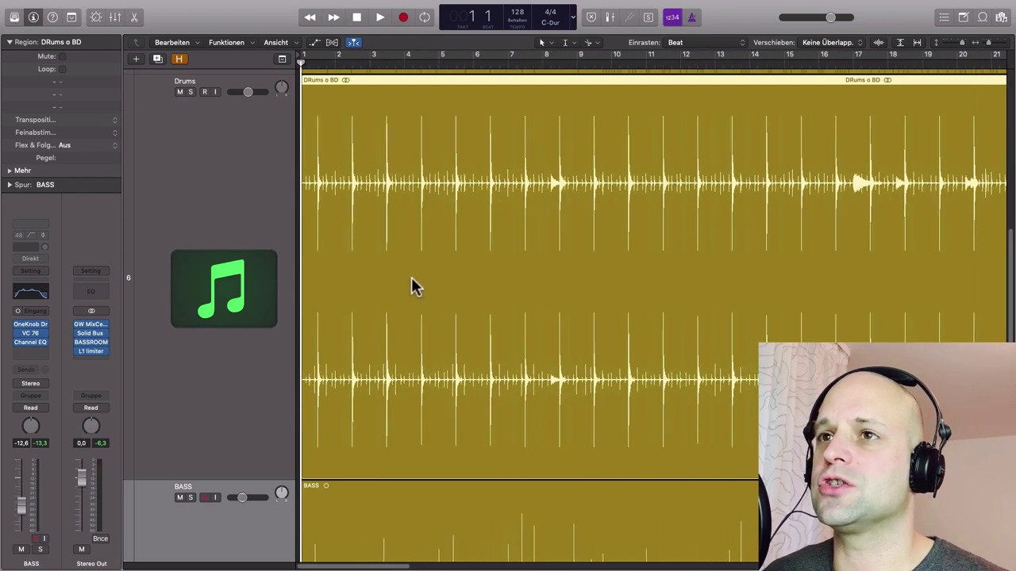
key("super+Left")
key("super+Left")
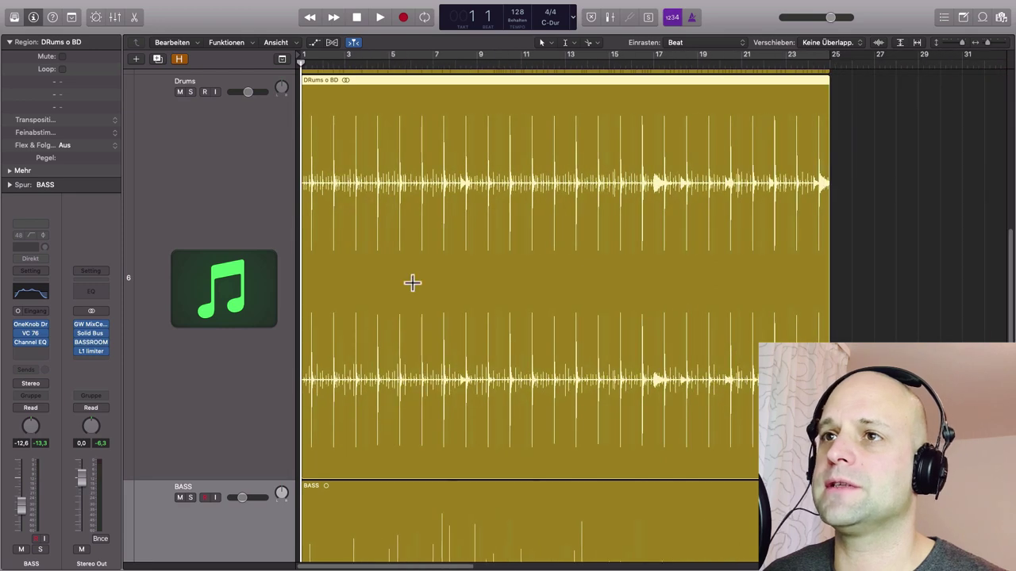
Place the playhead at bar 3 and split the Drums region there repeatedly, dividing its whole length into two-bar sections.
left_click(344, 63)
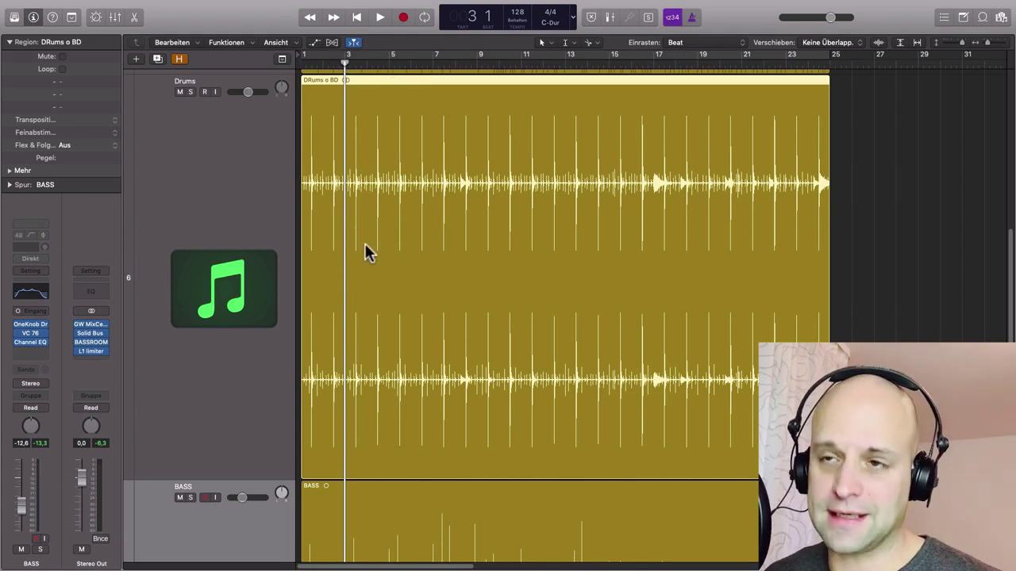
left_click(344, 109, "alt")
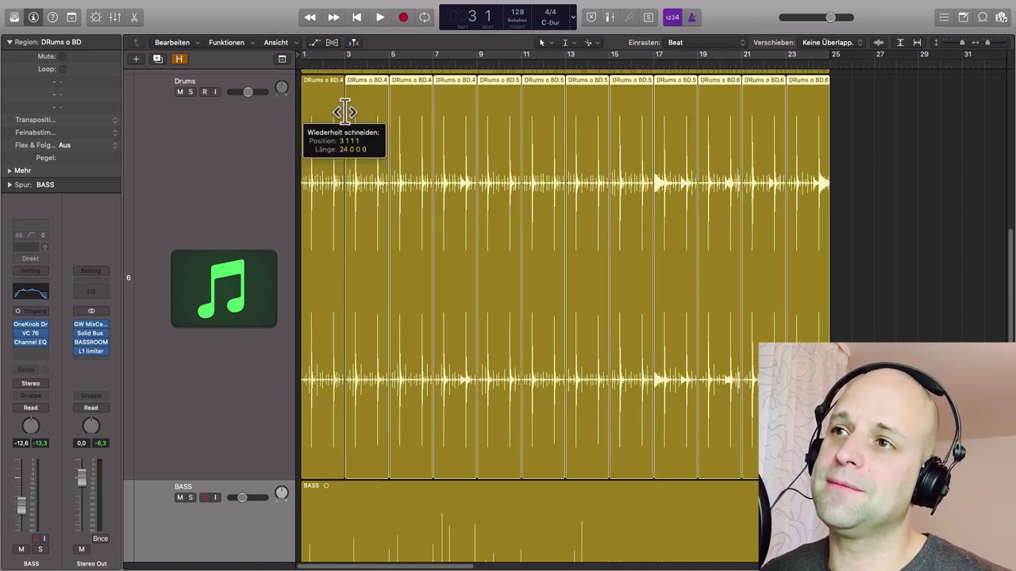